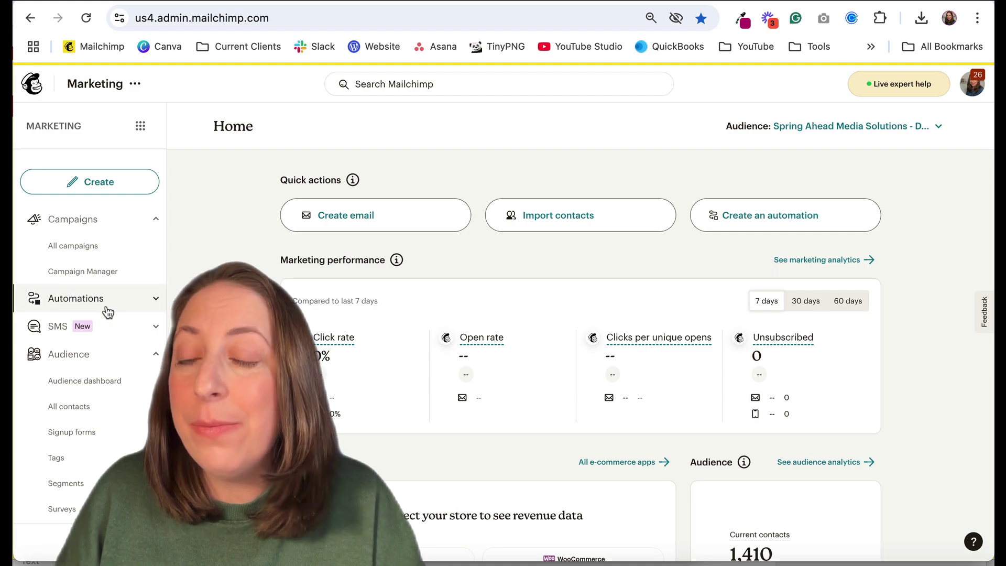
- Go to Automations and open the Pre-built journeys template gallery
left_click(107, 308)
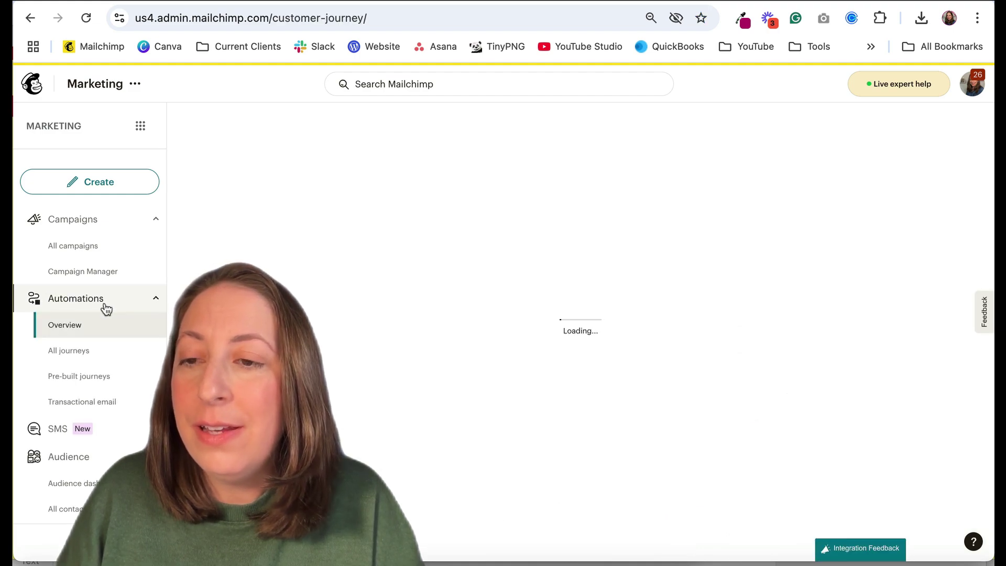
scroll(495, 359, "down", 1)
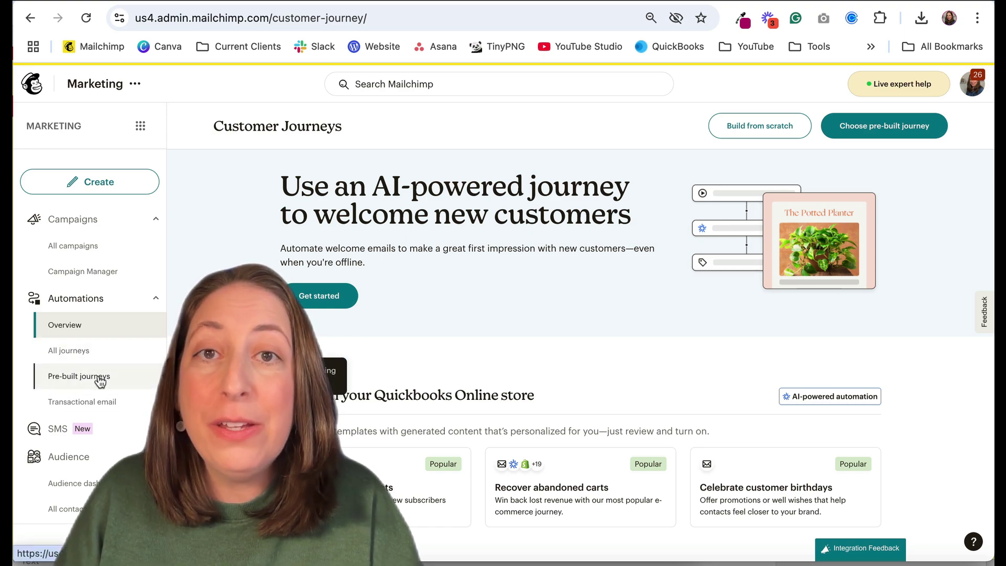
left_click(99, 377)
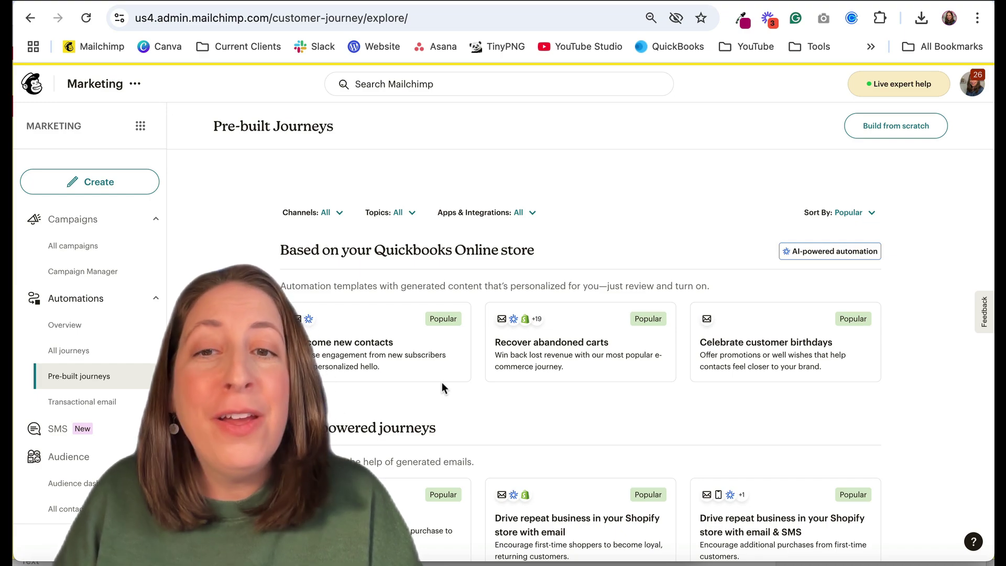
- Build a journey from scratch called YouTube Tutorial on the Spring Ahead Media Solutions - Demo Audience
left_click(926, 137)
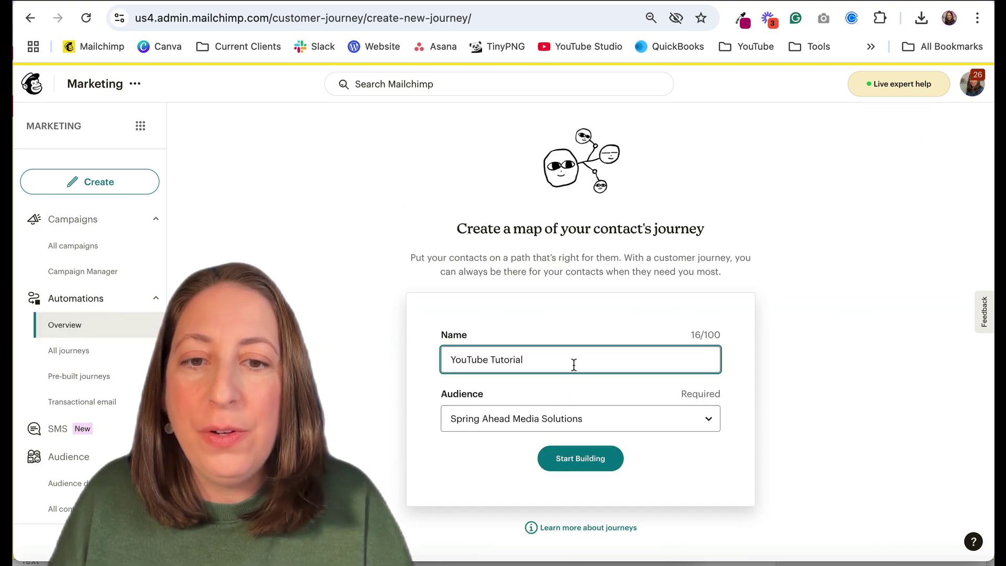
left_click(575, 414)
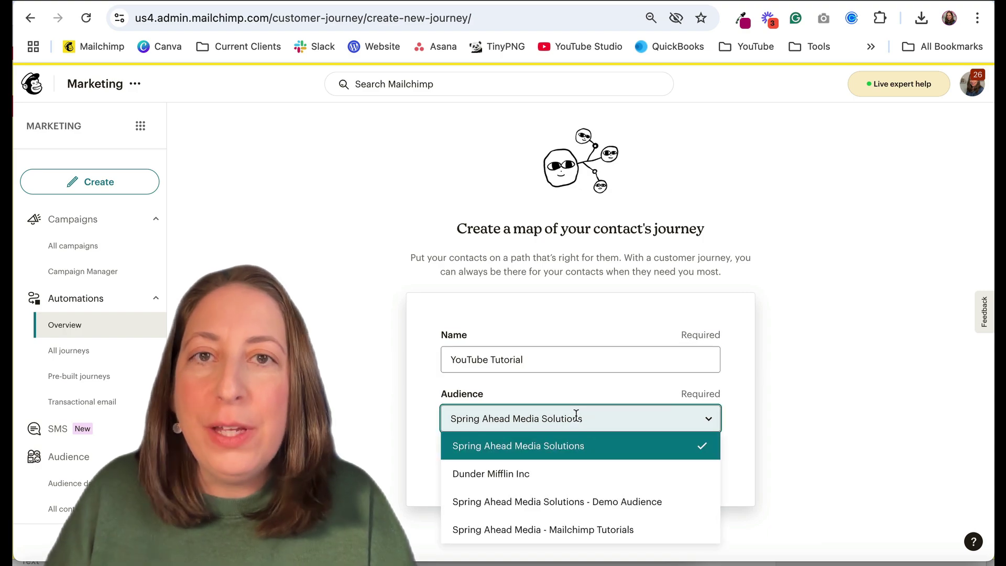
left_click(549, 503)
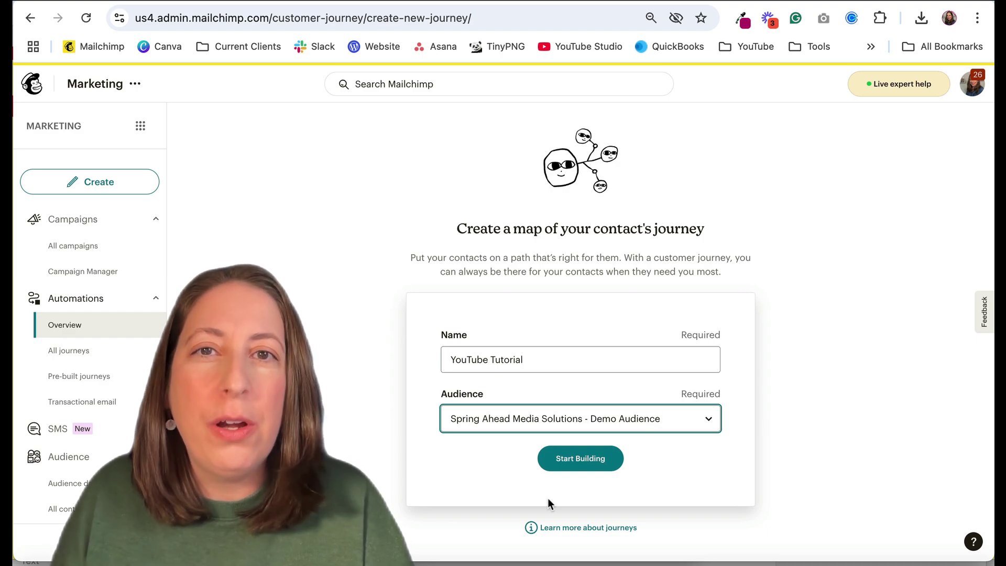
left_click(595, 464)
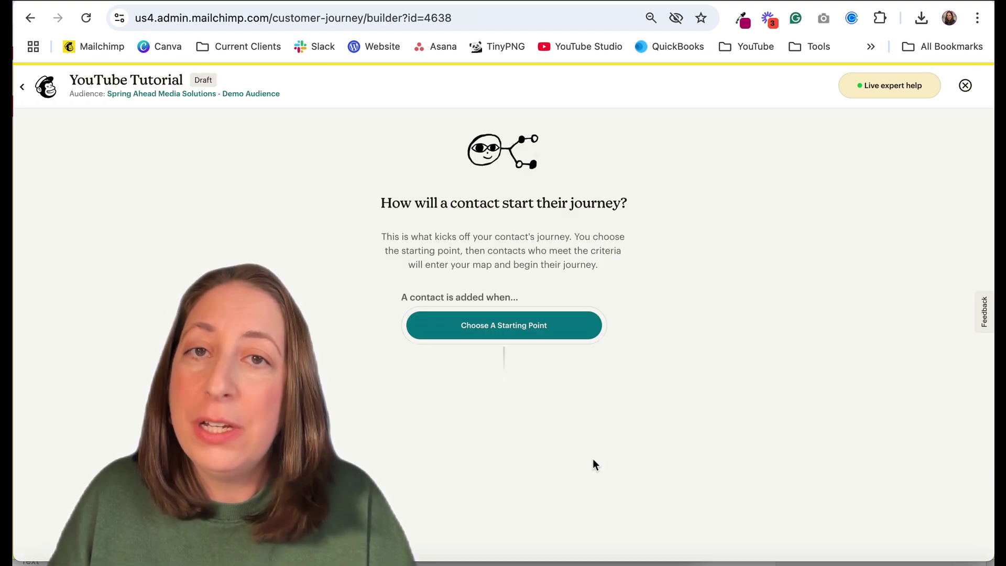
- Browse the starting-point categories and choose Signs up for Email as the journey trigger
left_click(550, 327)
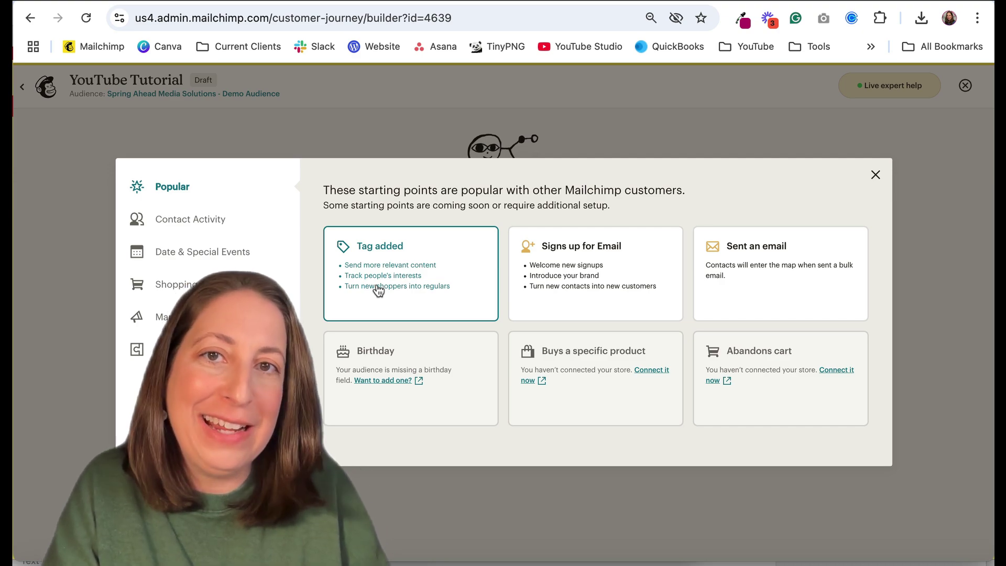
left_click(190, 220)
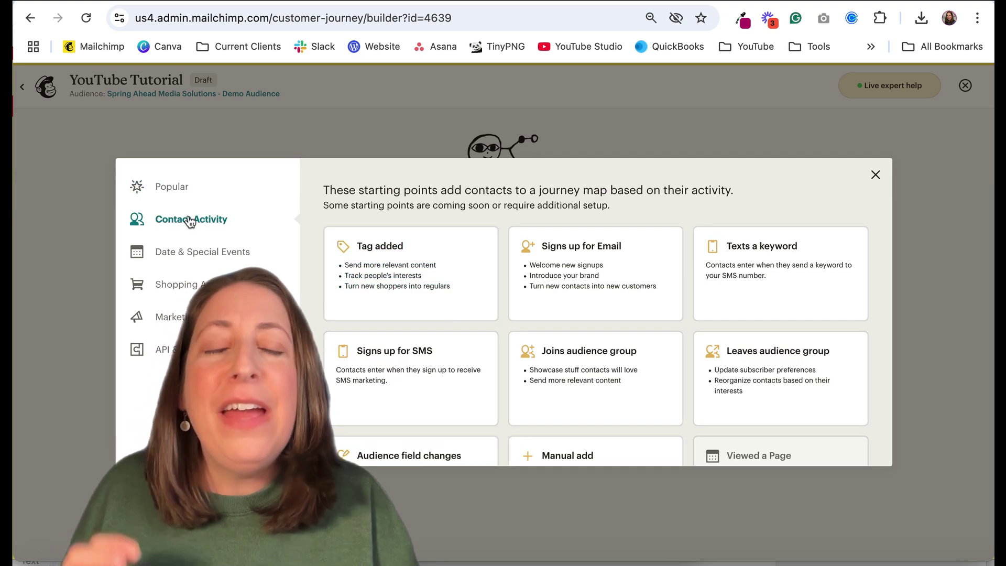
left_click(192, 253)
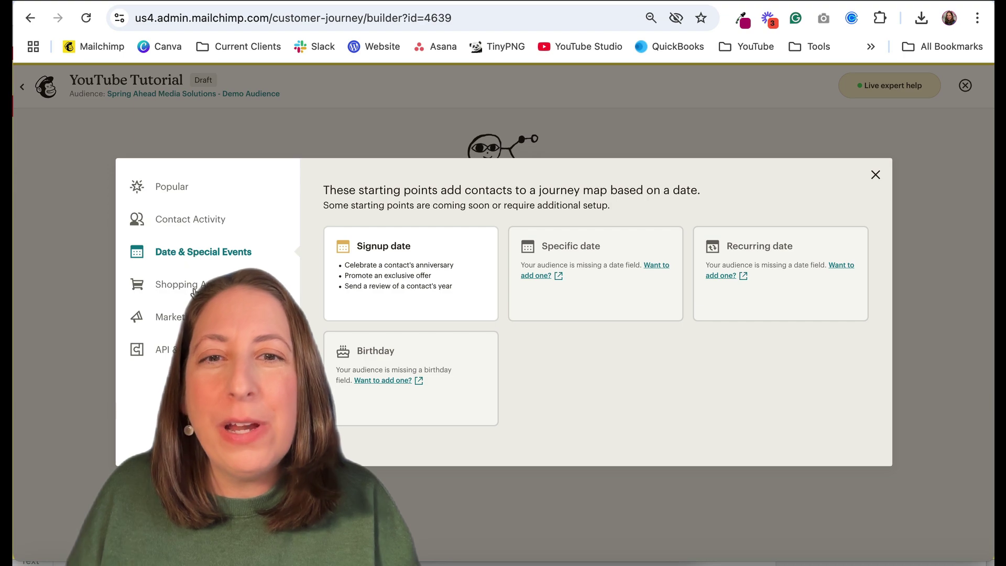
left_click(192, 287)
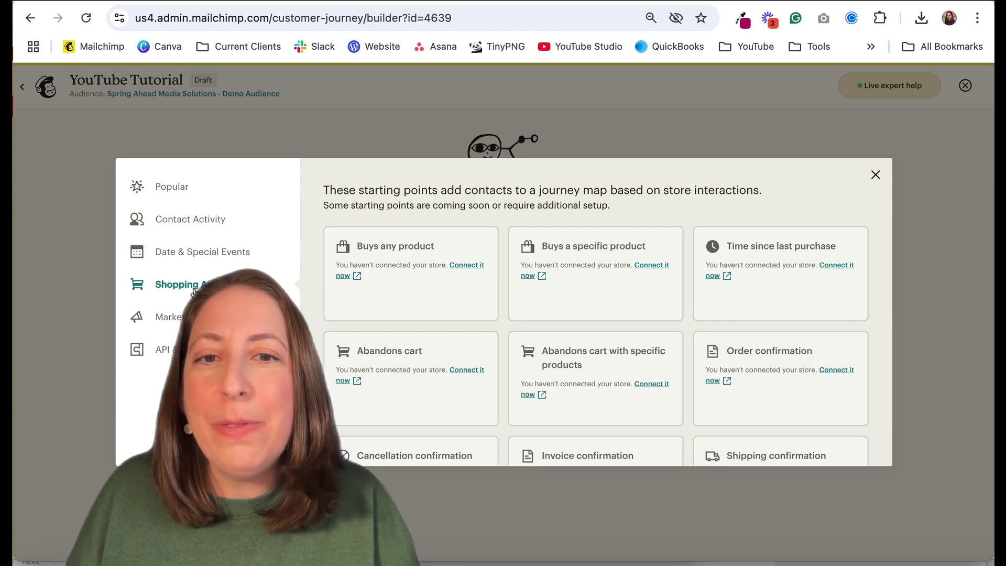
left_click(205, 225)
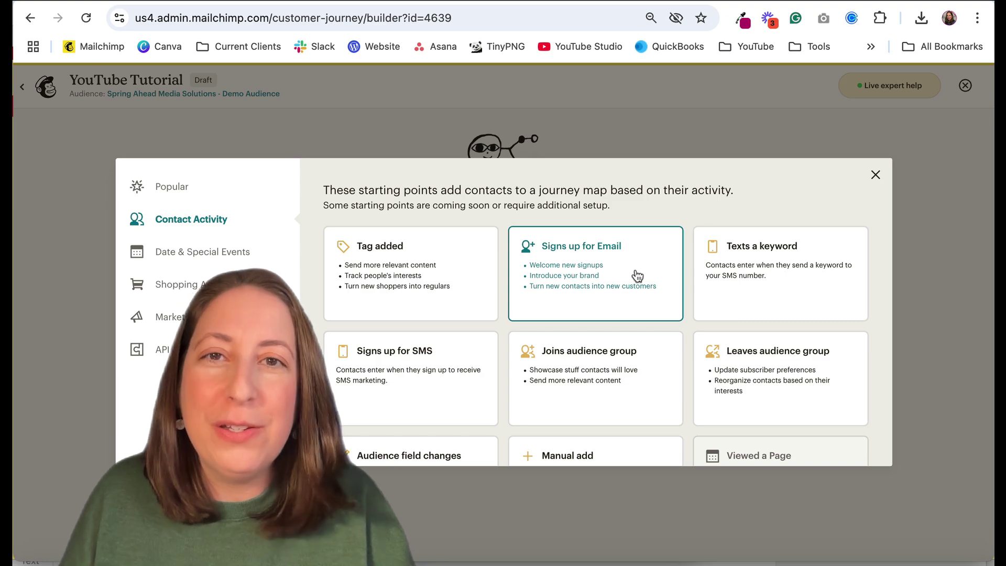
left_click(582, 269)
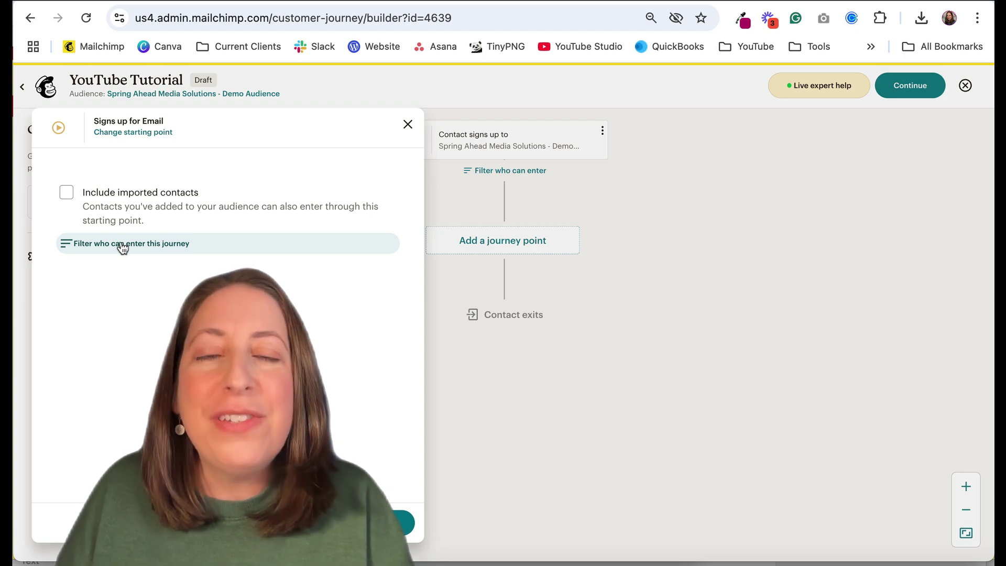
- Skip the entry filter and list the rules and actions for a new journey point
left_click(122, 244)
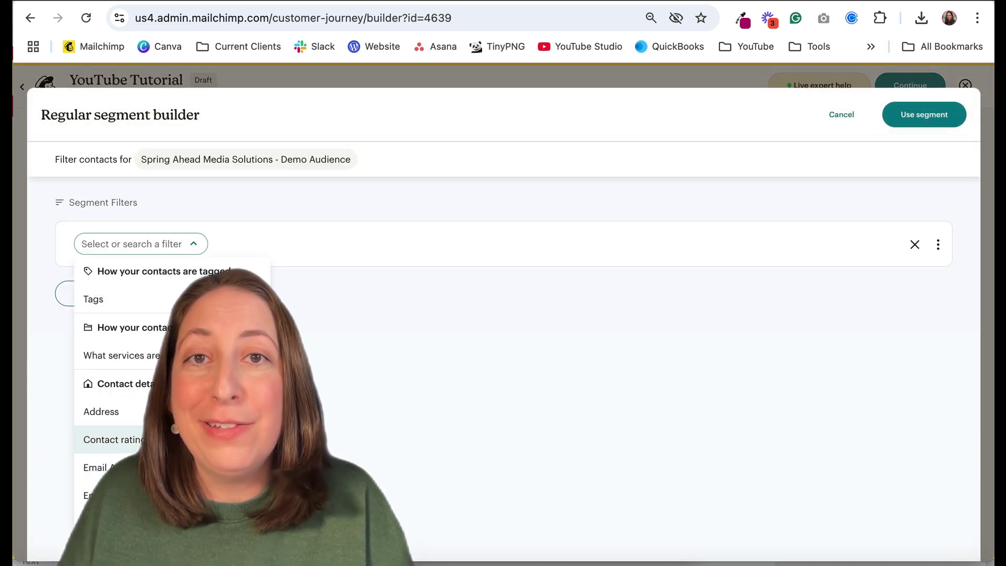
key("Escape")
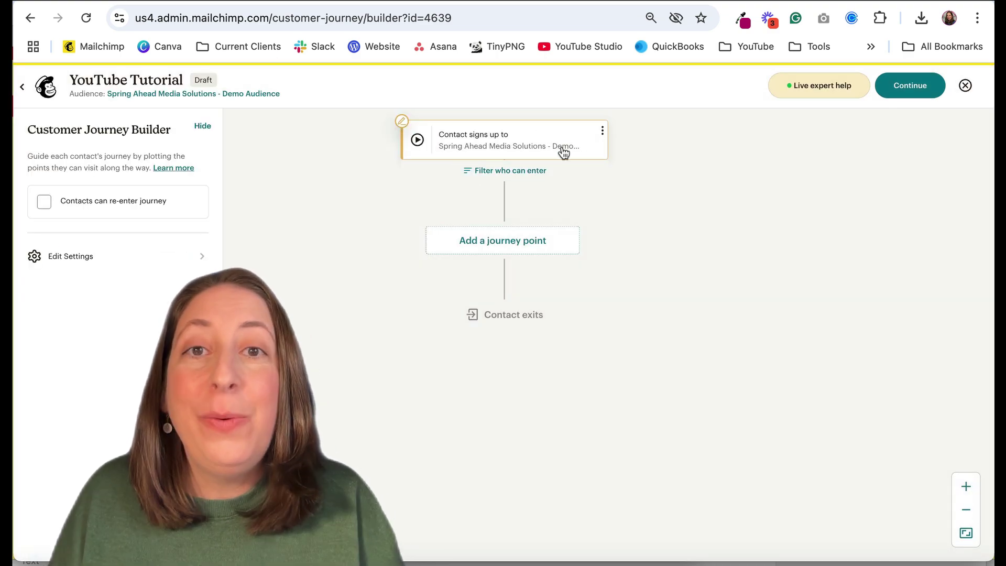
left_click(511, 246)
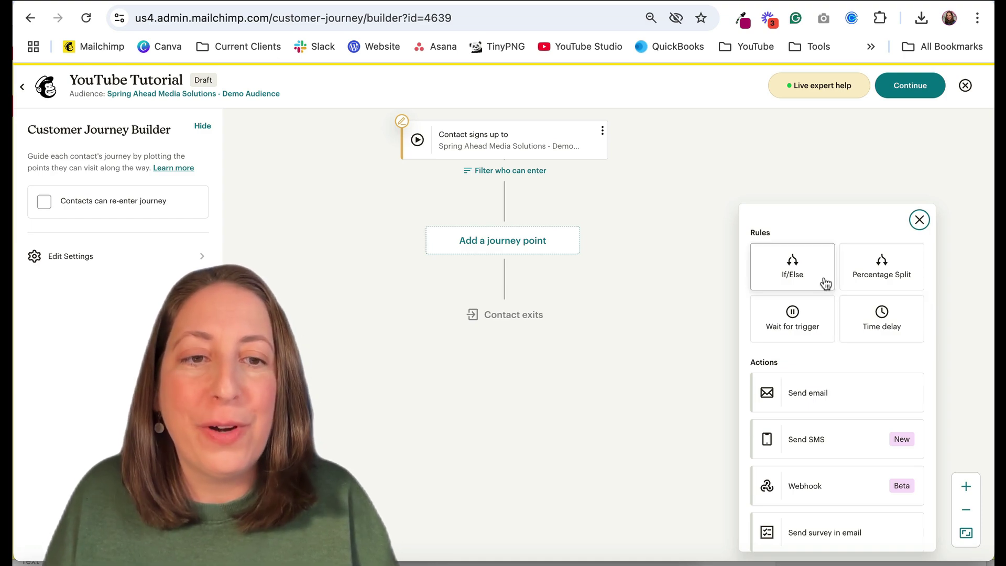
- Add a Send email step and rename its email to 'Welcome #1'
left_click_drag(836, 393, 687, 337)
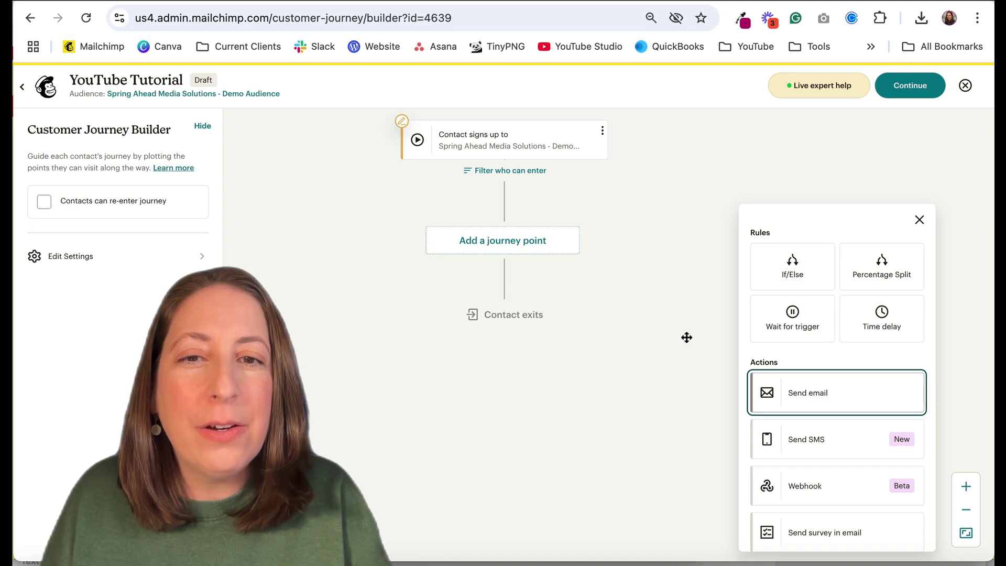
left_click(812, 392)
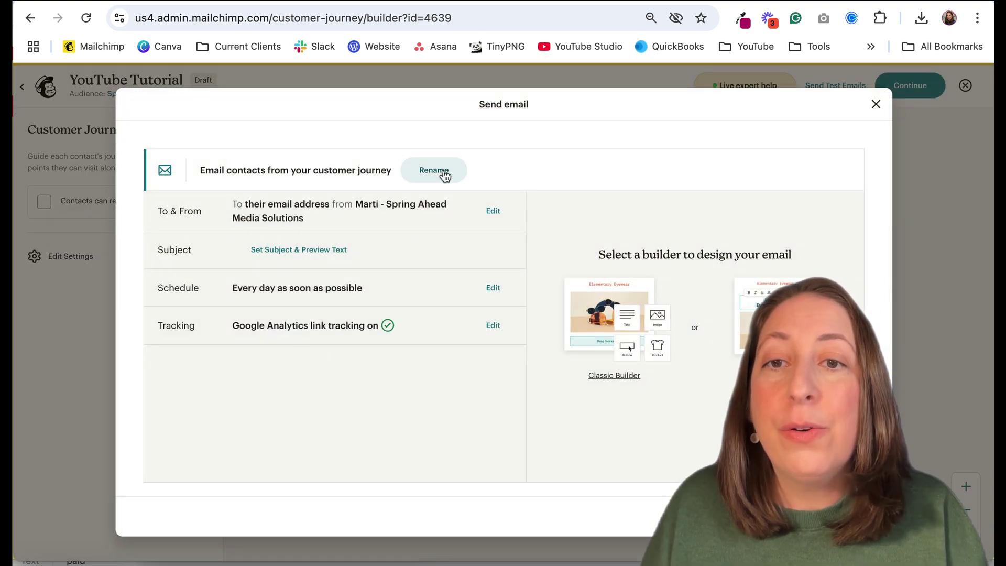
left_click(444, 175)
left_click_drag(442, 168, 231, 142)
type("Wel")
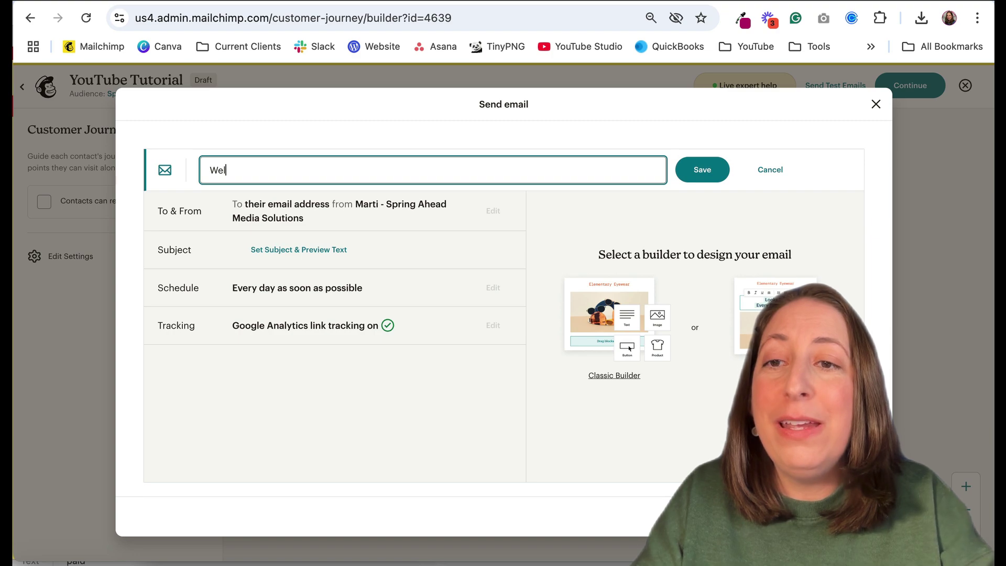
type("come")
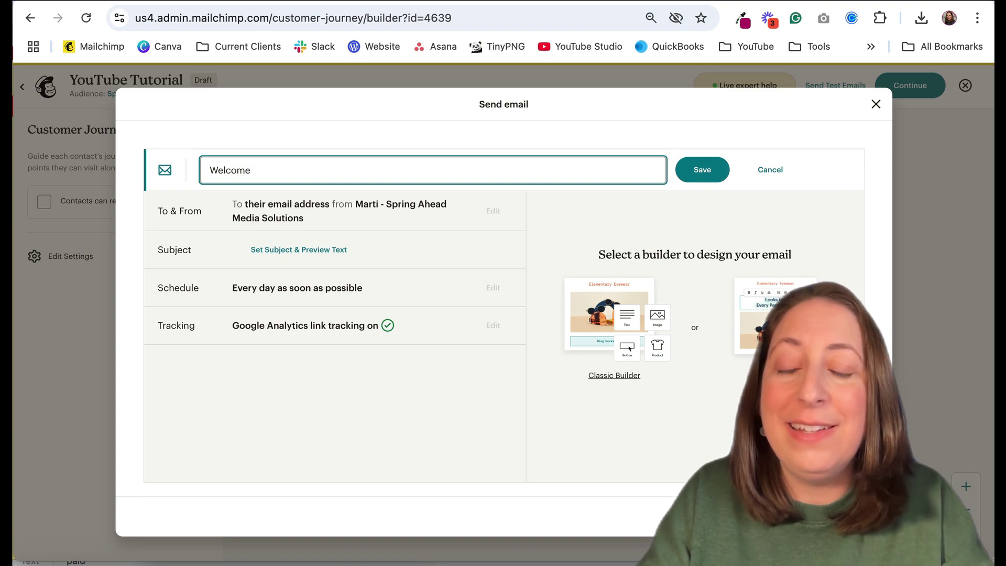
type(" #1")
left_click(705, 181)
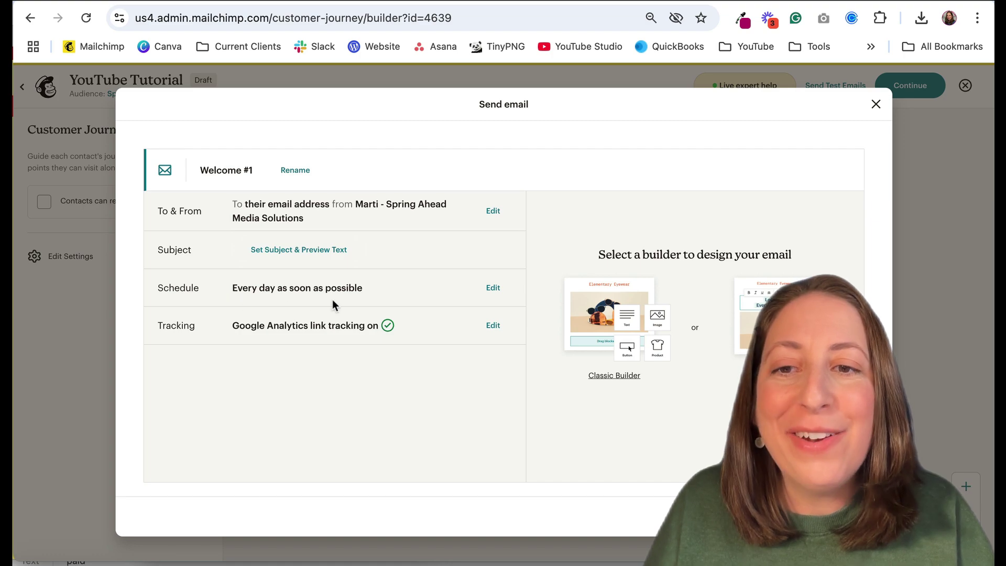
- Limit Welcome #1 sending days to Mon, Wed, Thu and Fri
left_click(493, 287)
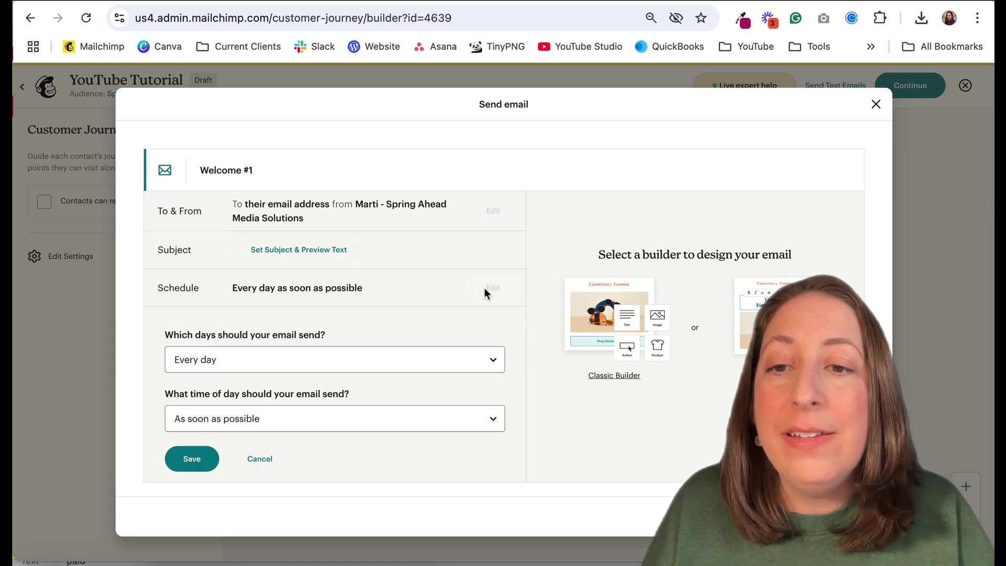
scroll(484, 288, "down", 1)
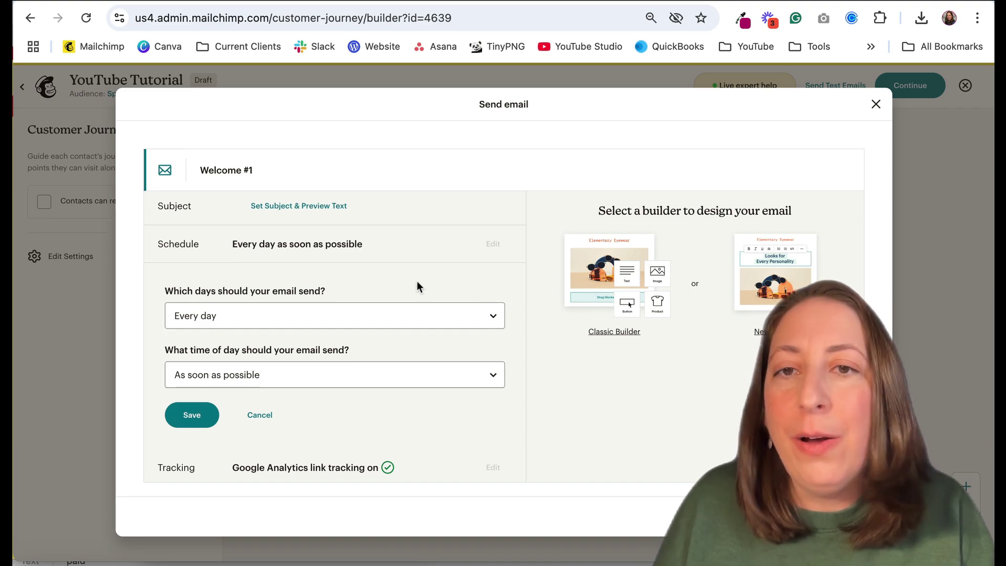
left_click(493, 321)
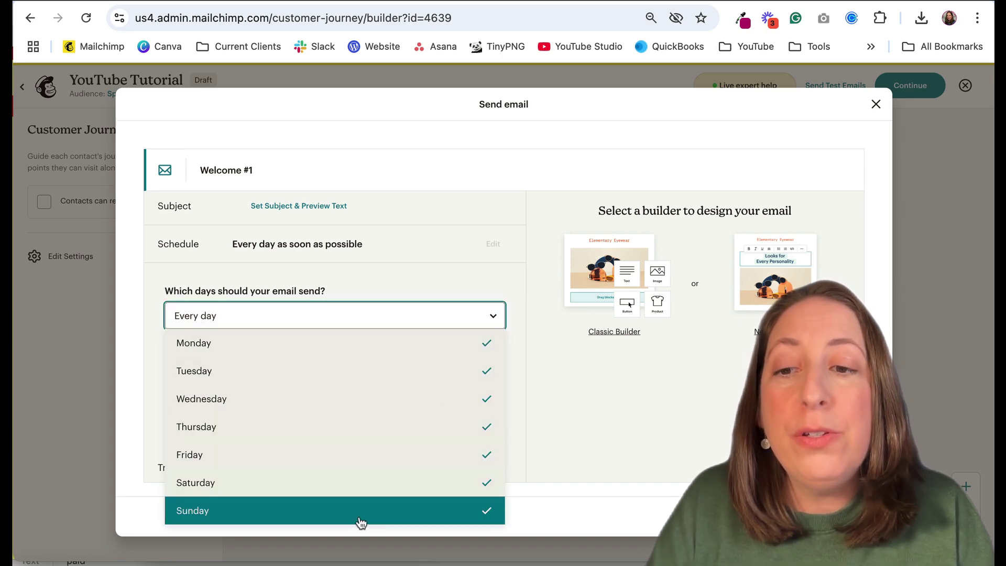
left_click(363, 511)
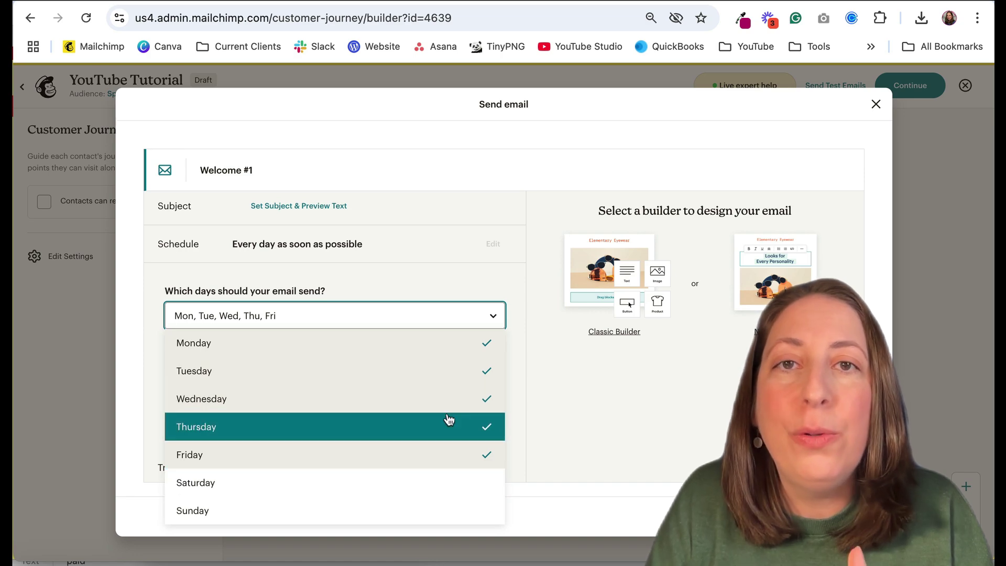
left_click(458, 378)
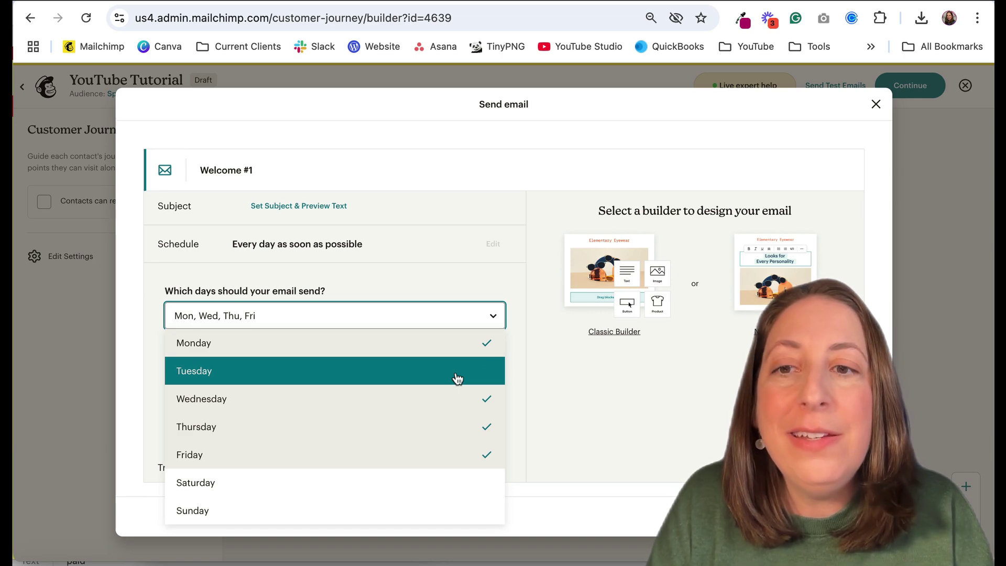
left_click(475, 283)
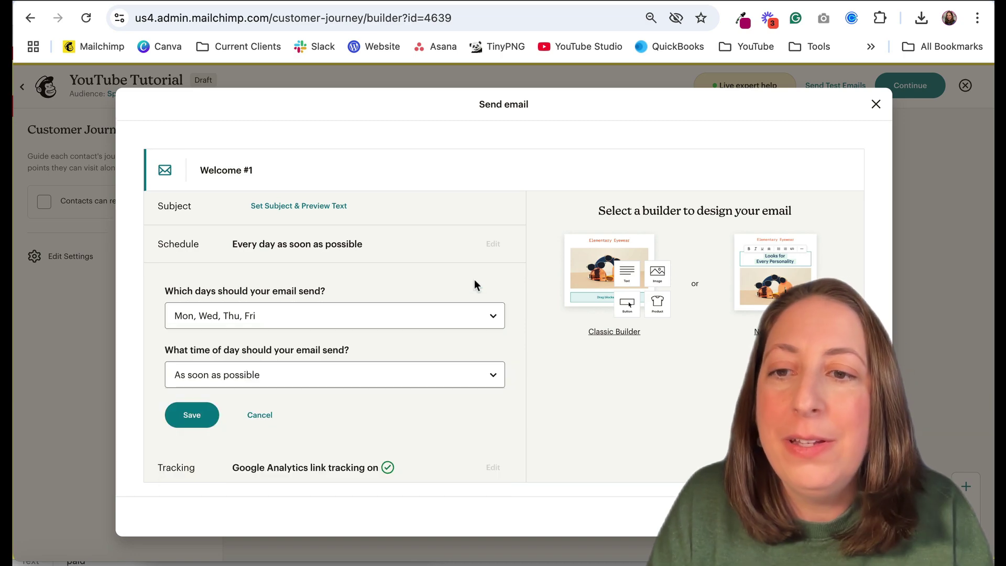
- Restrict Welcome #1 sending to a 5:00 PM to 8:00 PM window
left_click(359, 379)
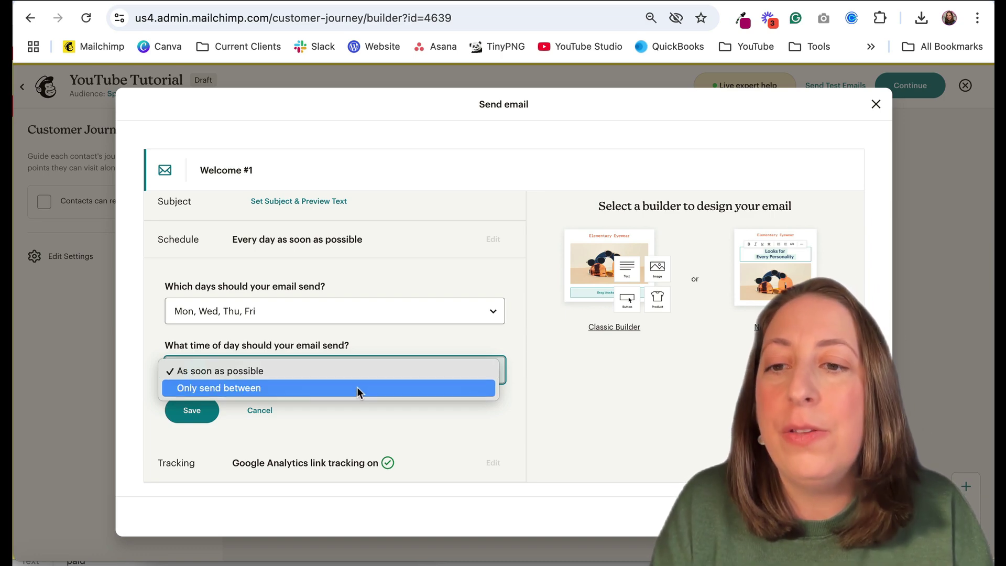
left_click(341, 387)
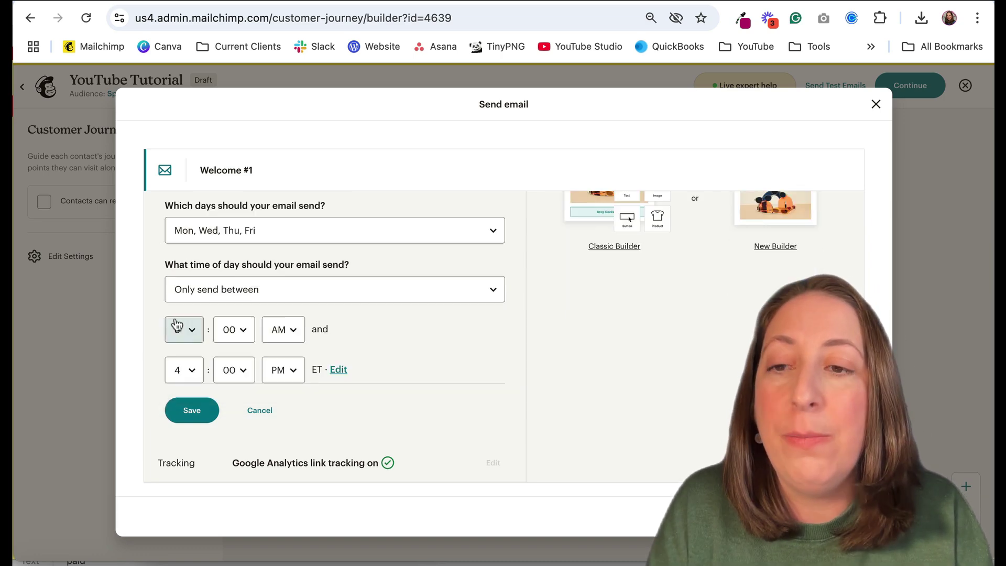
left_click(184, 330)
left_click(181, 285)
left_click(274, 330)
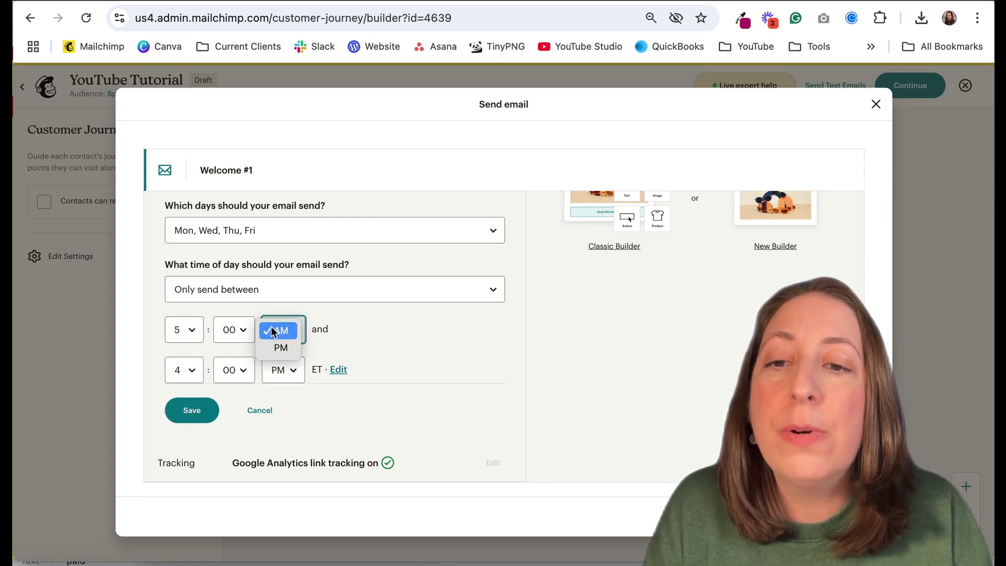
left_click(281, 348)
left_click(183, 370)
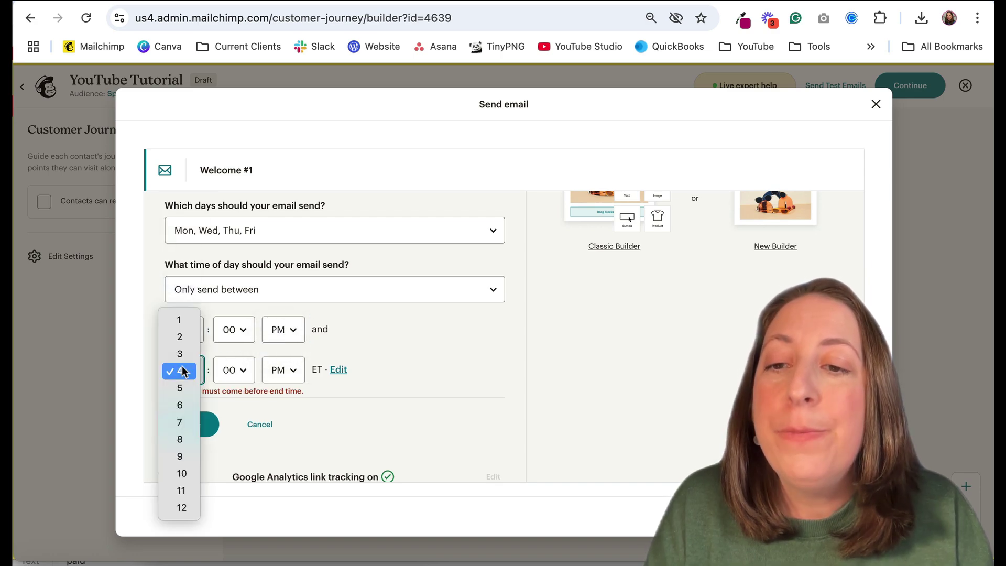
left_click(183, 439)
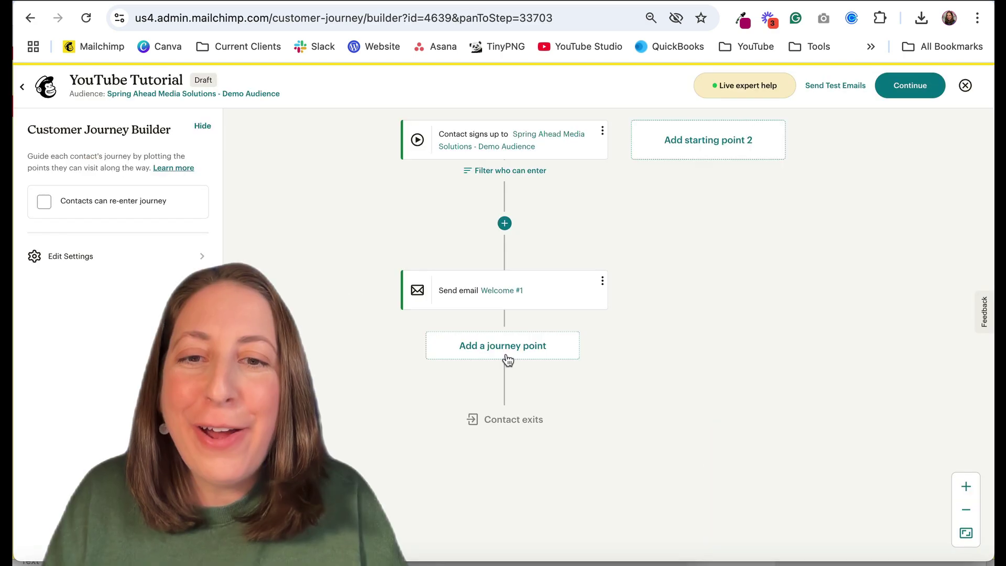
- Insert a 2-day Time delay step after the Welcome #1 email
left_click(507, 356)
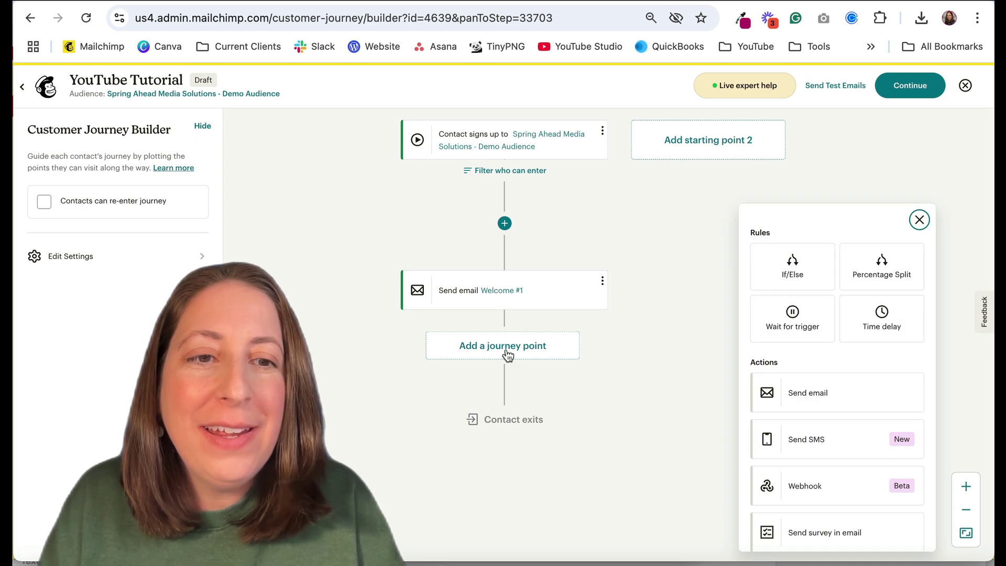
left_click(874, 329)
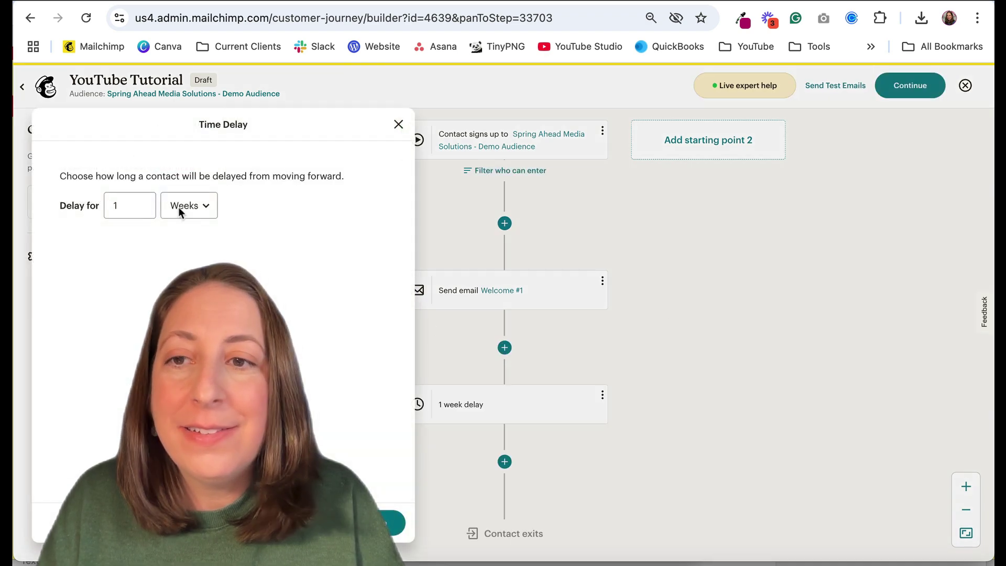
left_click(190, 210)
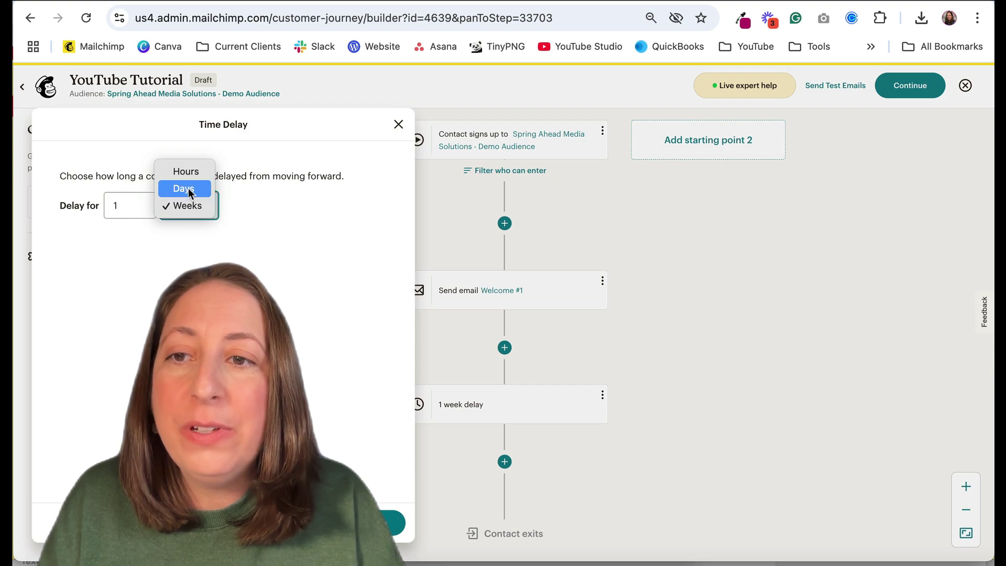
left_click(183, 189)
left_click(131, 205)
key("BackSpace")
type("2")
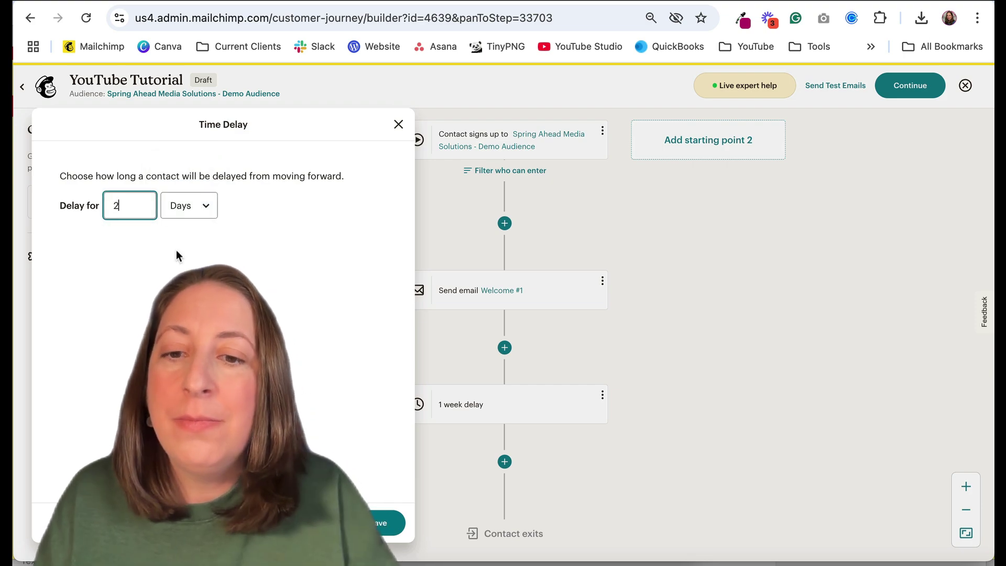
left_click(398, 512)
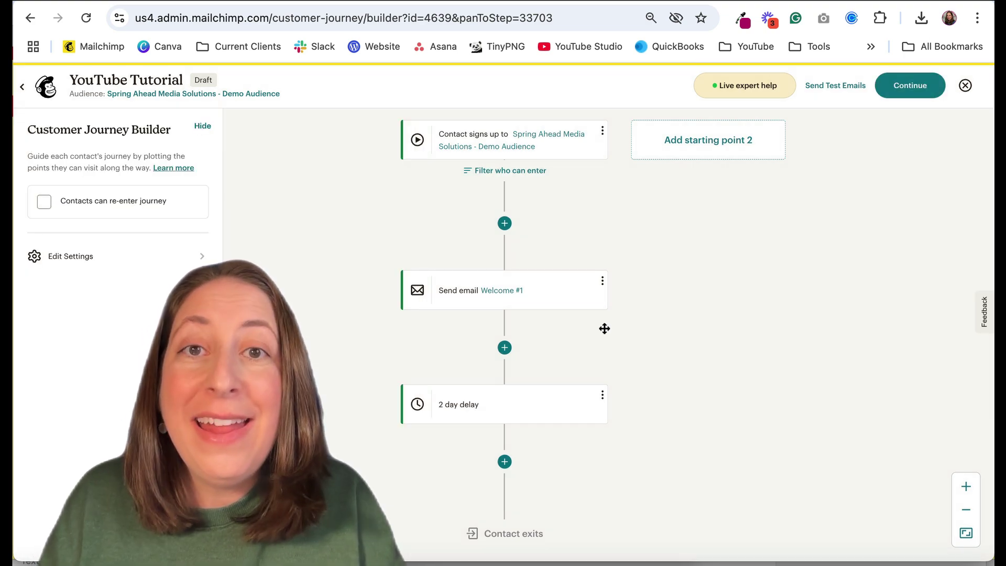
scroll(605, 329, "down", 3)
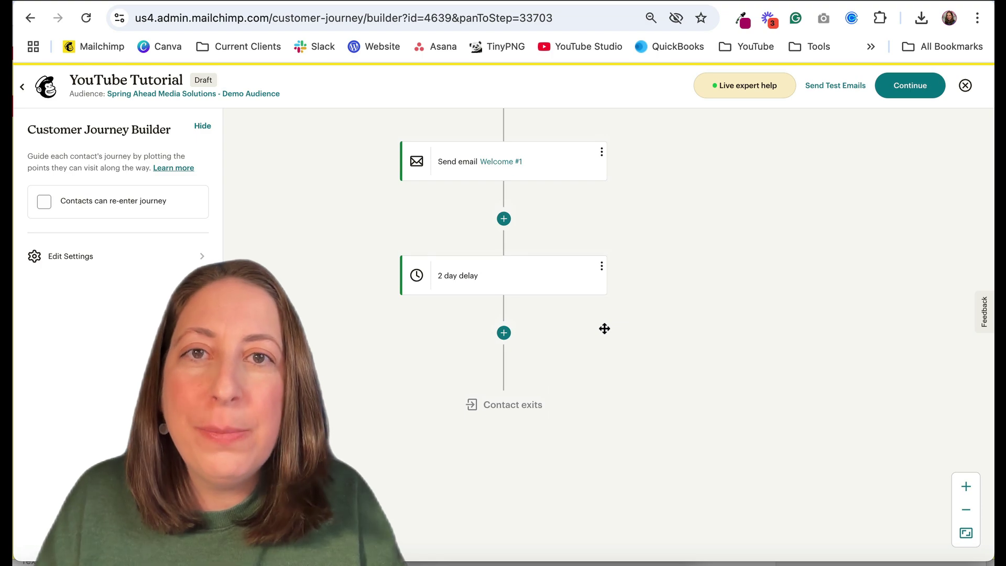
- Add an If/Else step with the condition Email interaction: opened Welcome #1
left_click(511, 342)
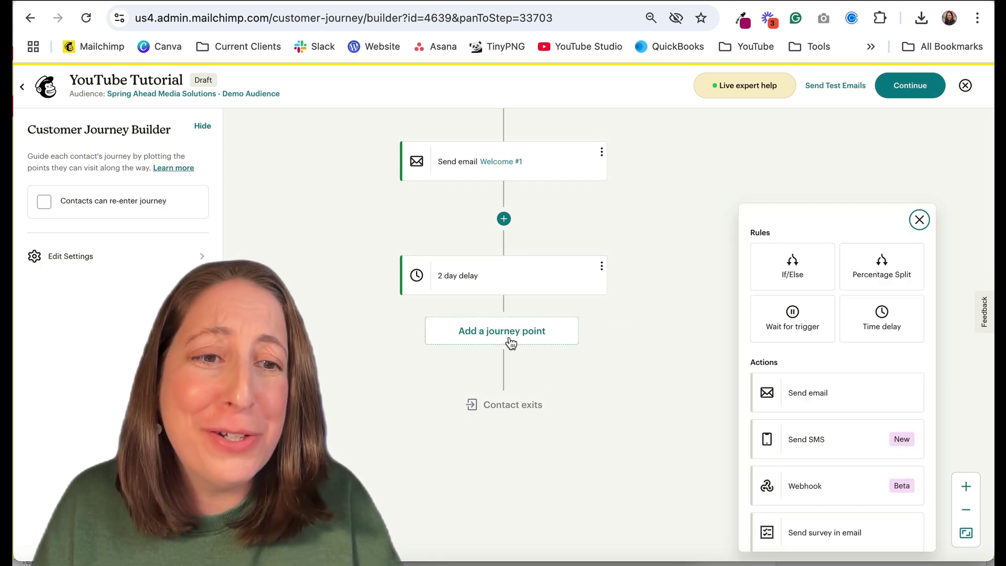
left_click(793, 270)
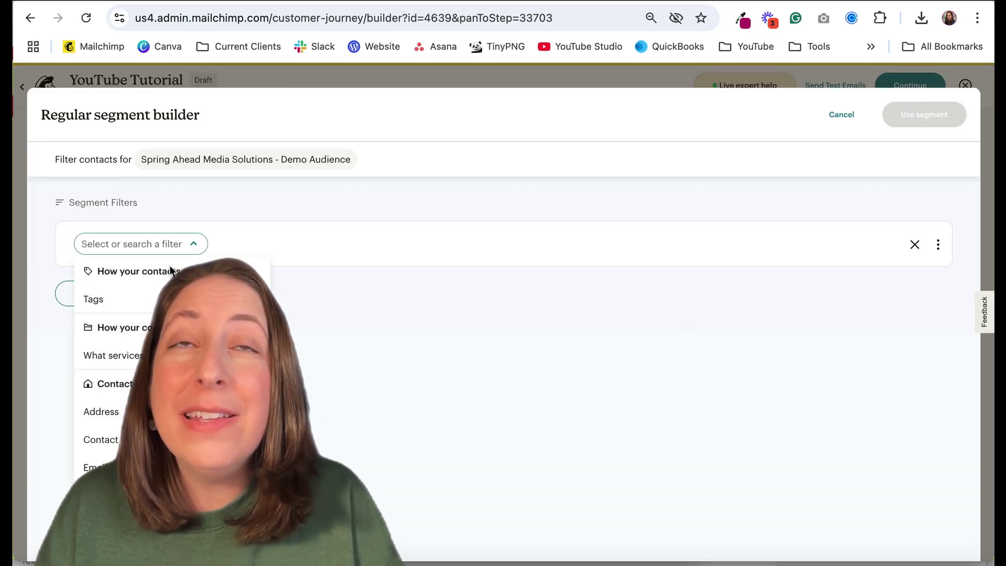
scroll(170, 270, "down", 5)
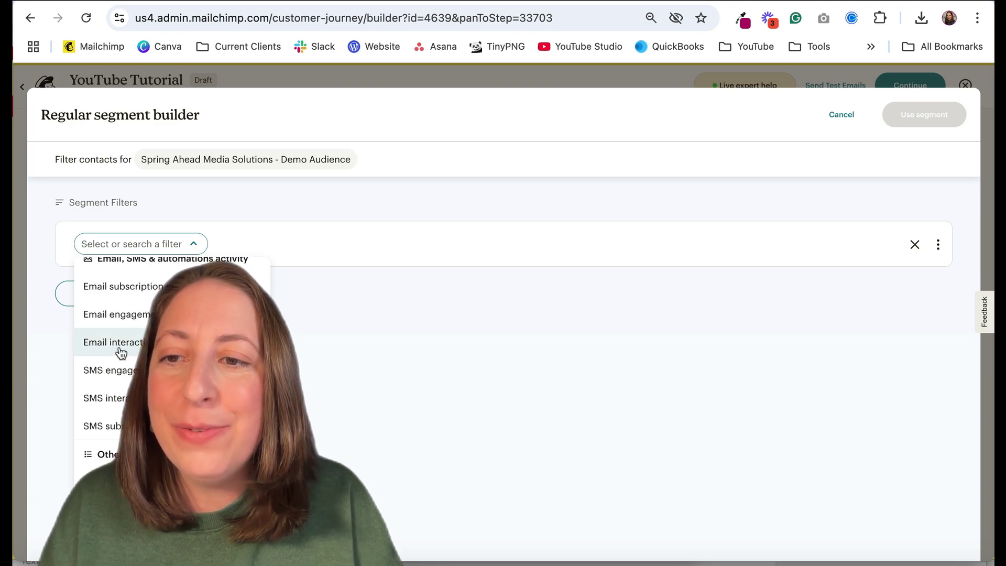
left_click(122, 346)
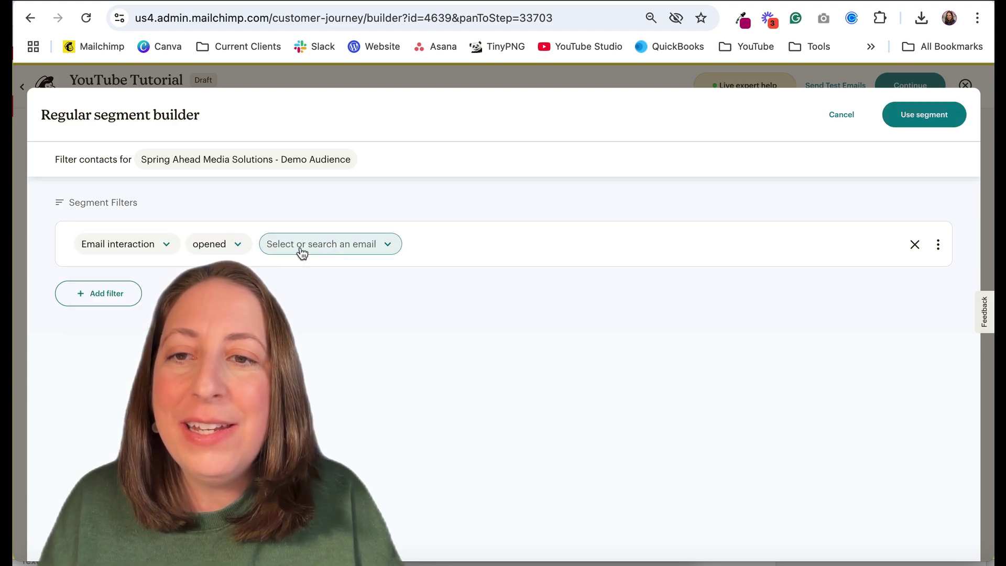
left_click(330, 246)
scroll(336, 330, "down", 5)
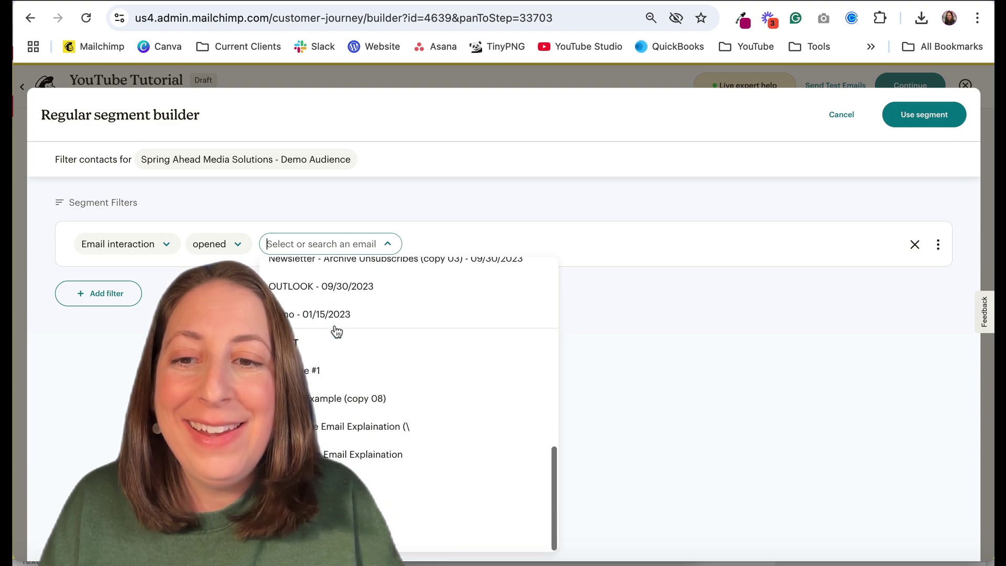
left_click(330, 367)
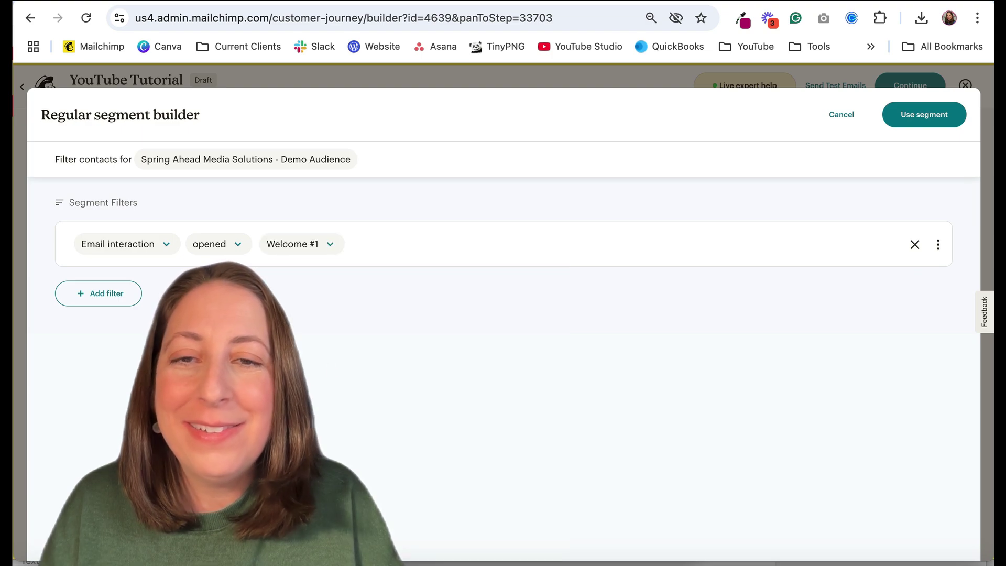
left_click(926, 118)
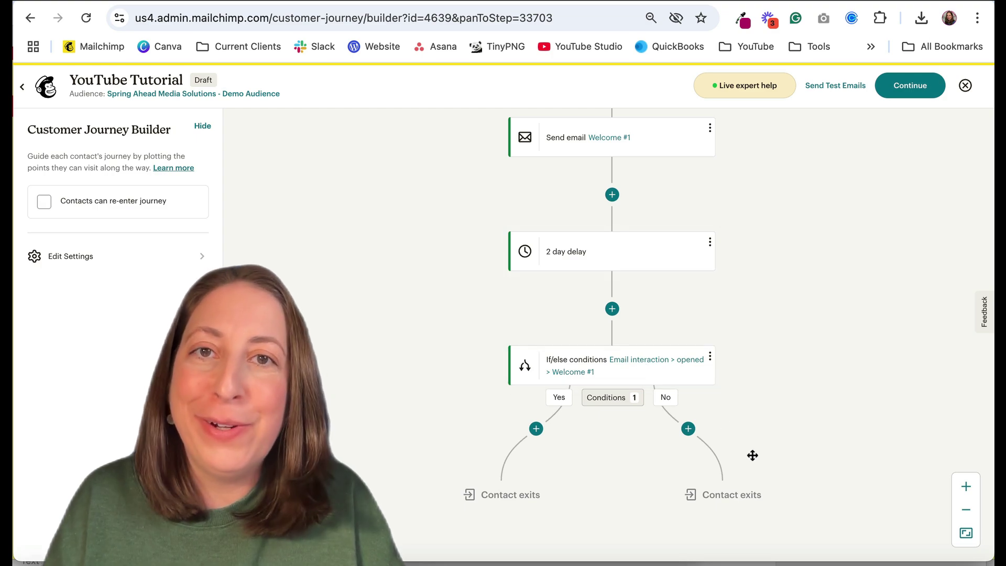
- List the available journey steps for the If/else Yes branch
mouse_move(703, 443)
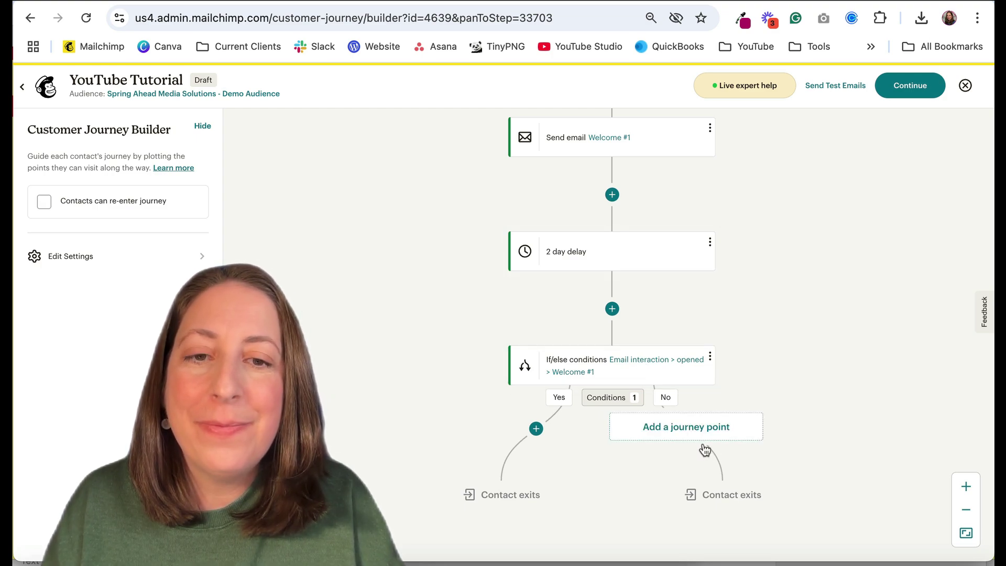
left_click(539, 435)
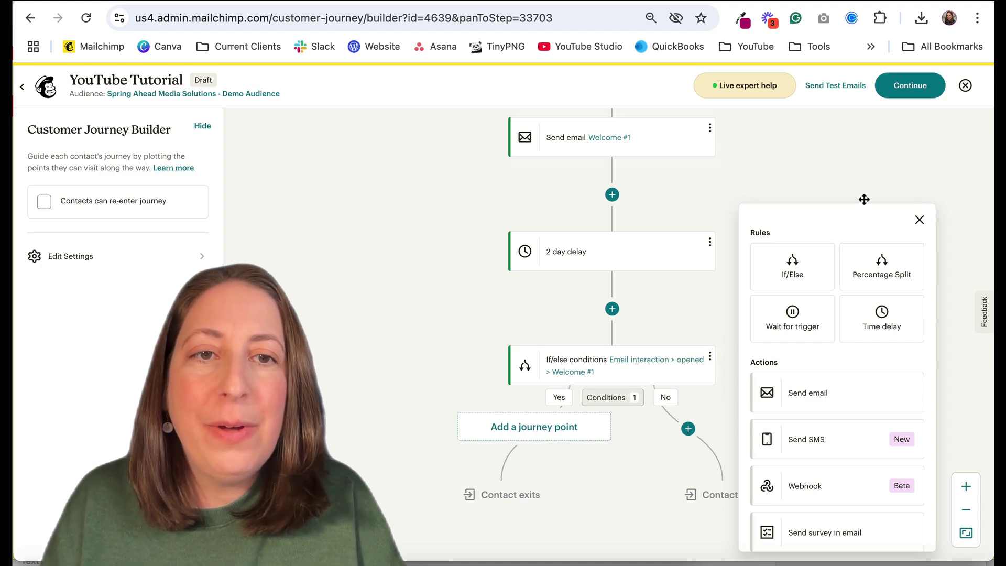
- Copy the Welcome #1 Send email step and paste it onto the No branch
left_click(711, 129)
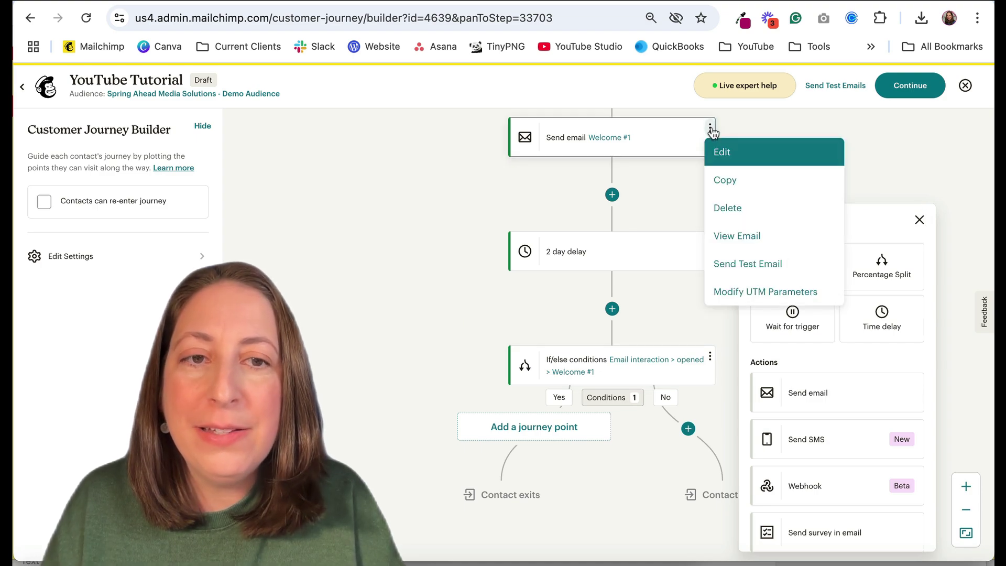
left_click(726, 180)
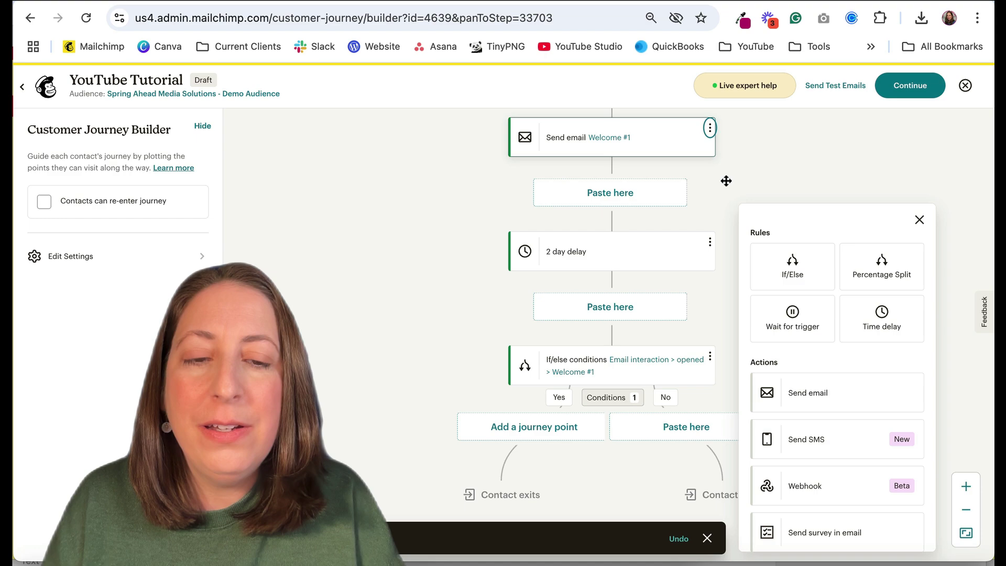
left_click(683, 428)
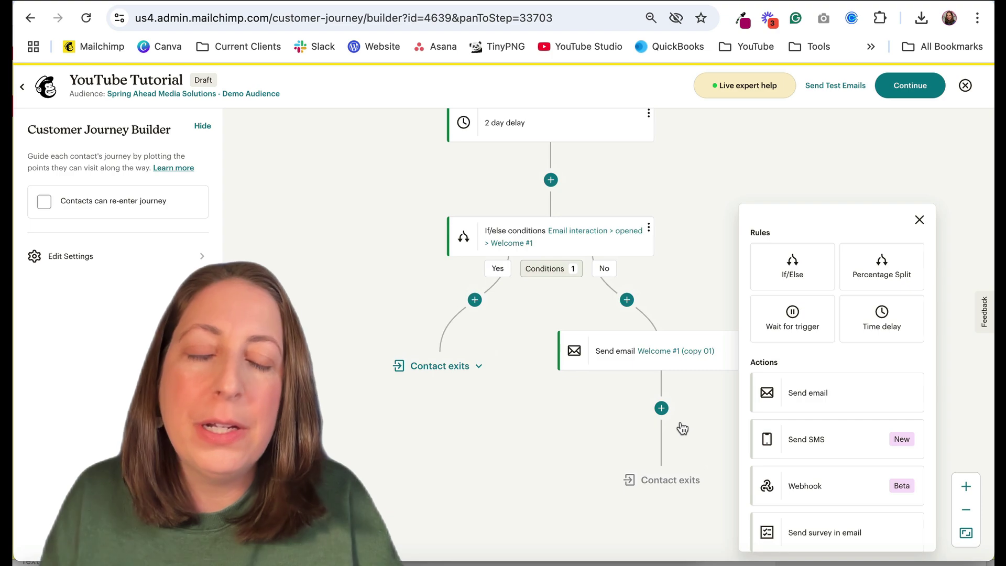
left_click(682, 428)
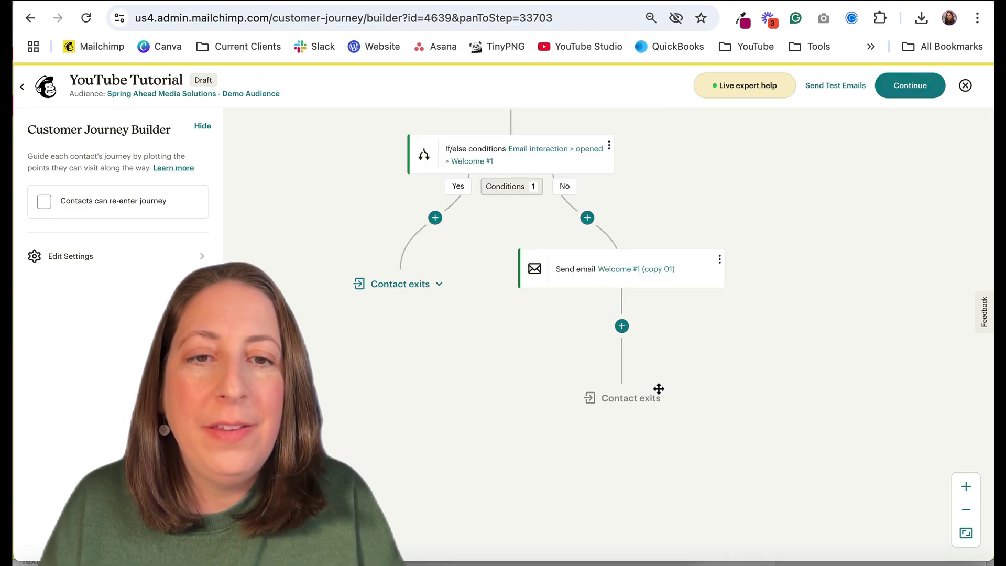
- Insert a Percentage Split after Welcome #1 (copy 01) that divides contacts between branches A and B
left_click(624, 331)
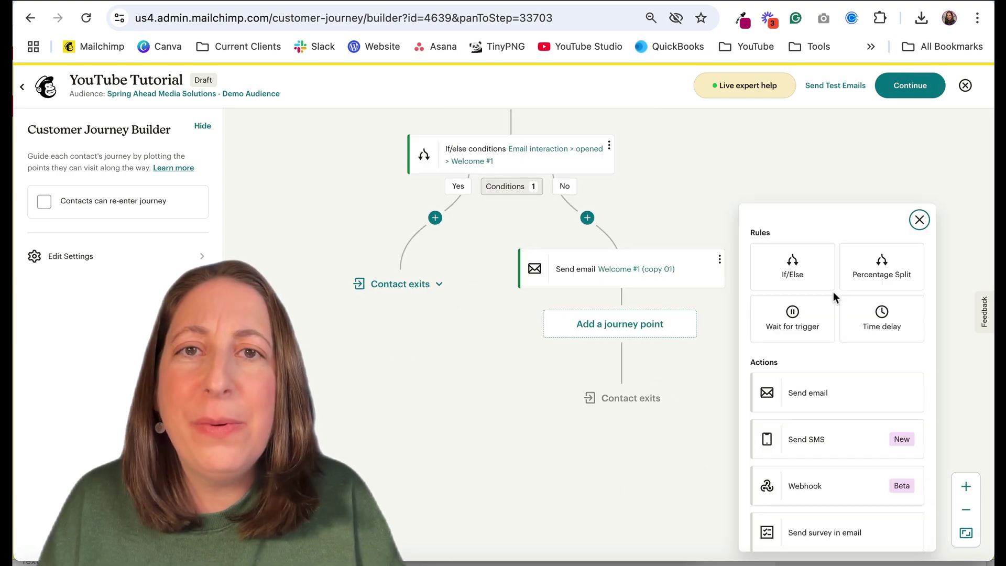
left_click(874, 278)
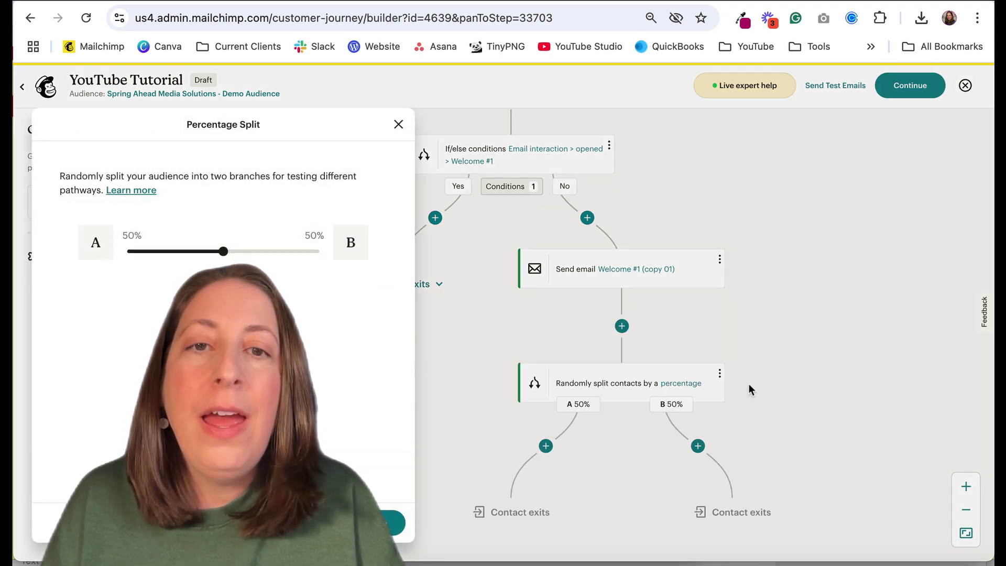
left_click_drag(224, 251, 264, 262)
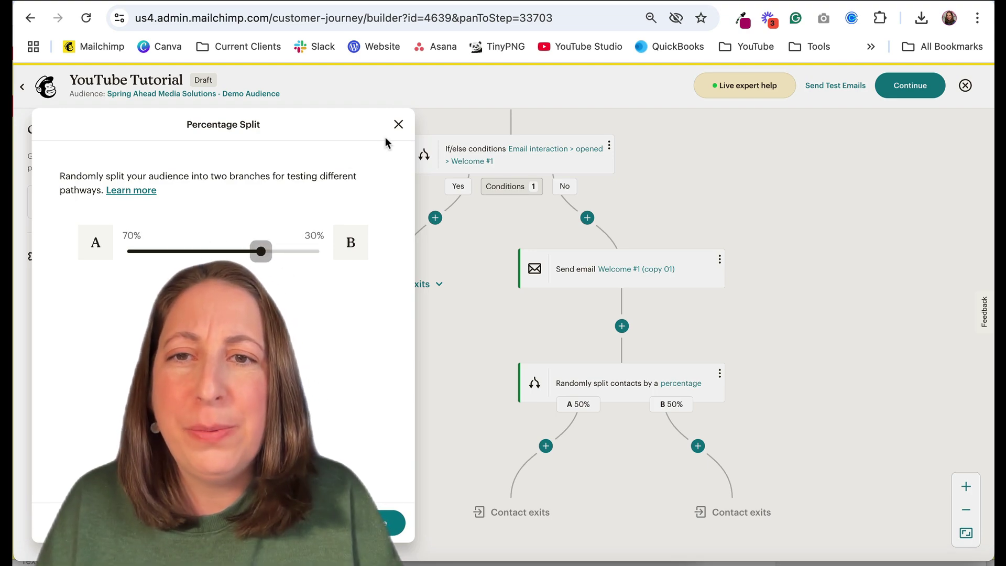
left_click(398, 126)
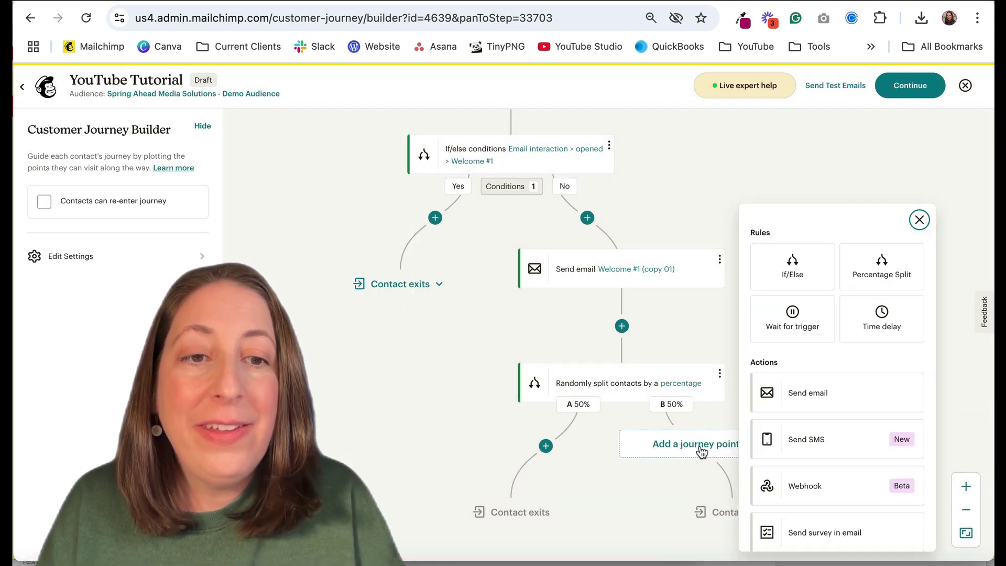
- Make branch B wait until contacts open Welcome #1 (copy 01), with a time limit of 3
left_click(794, 327)
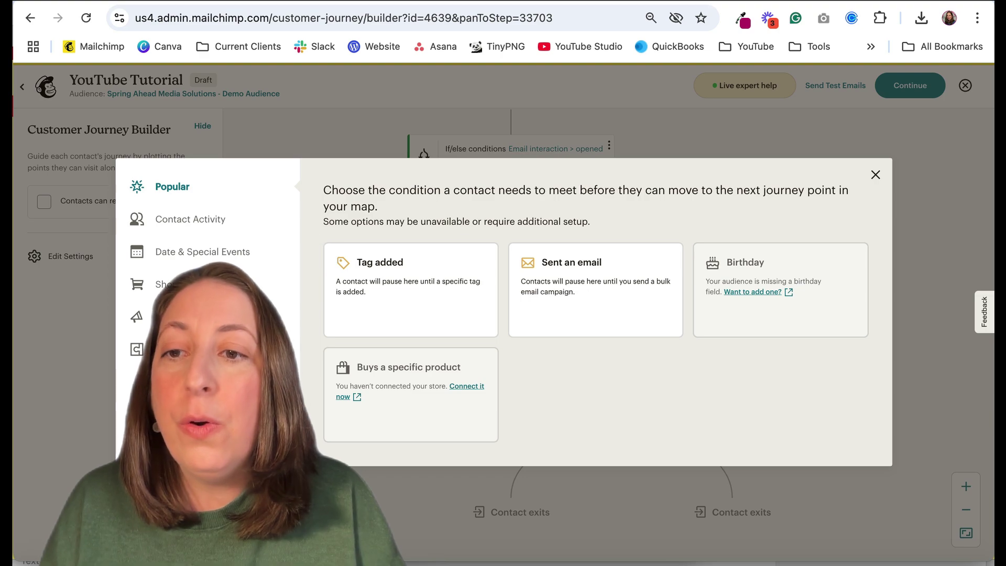
left_click(167, 317)
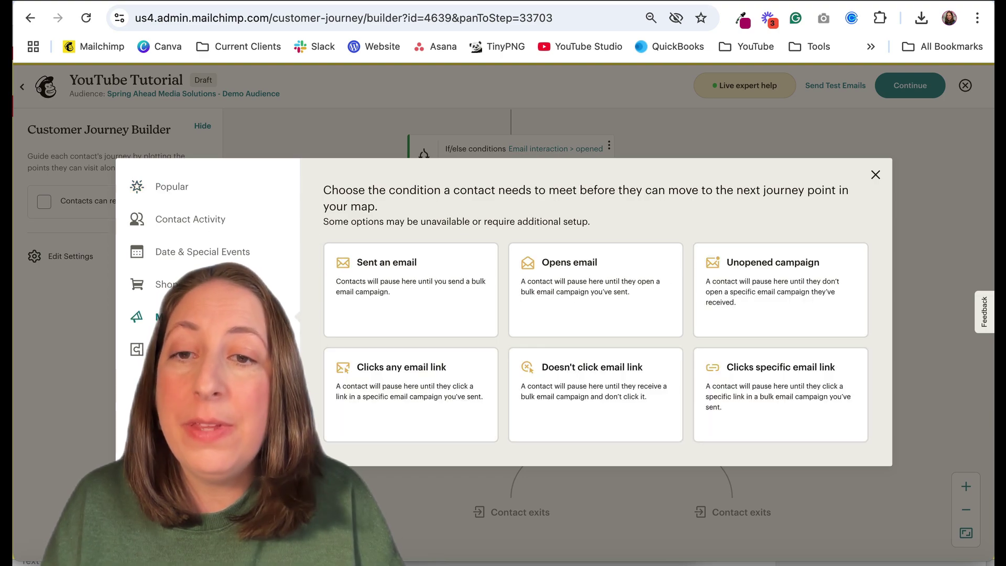
left_click(533, 309)
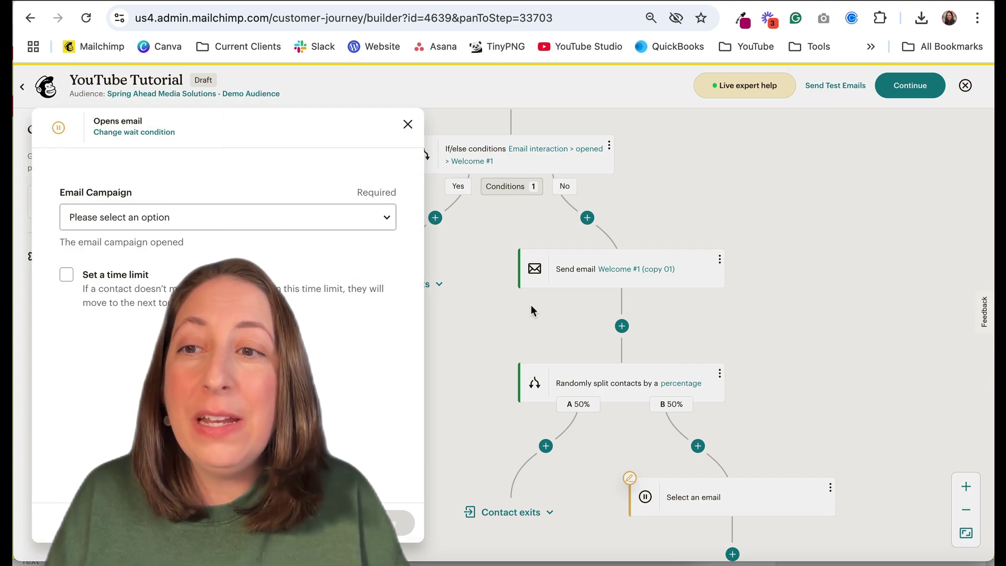
left_click(330, 217)
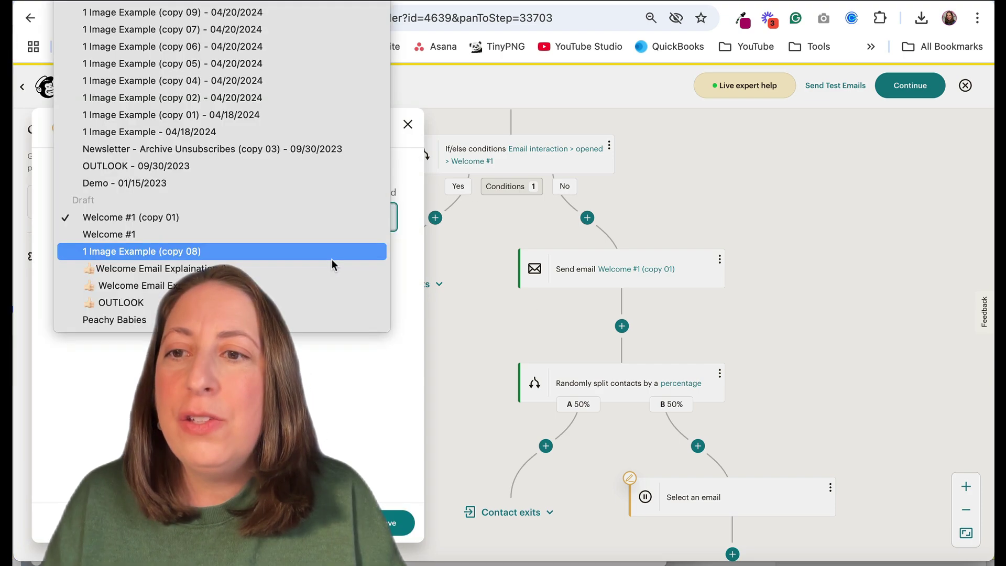
left_click(332, 222)
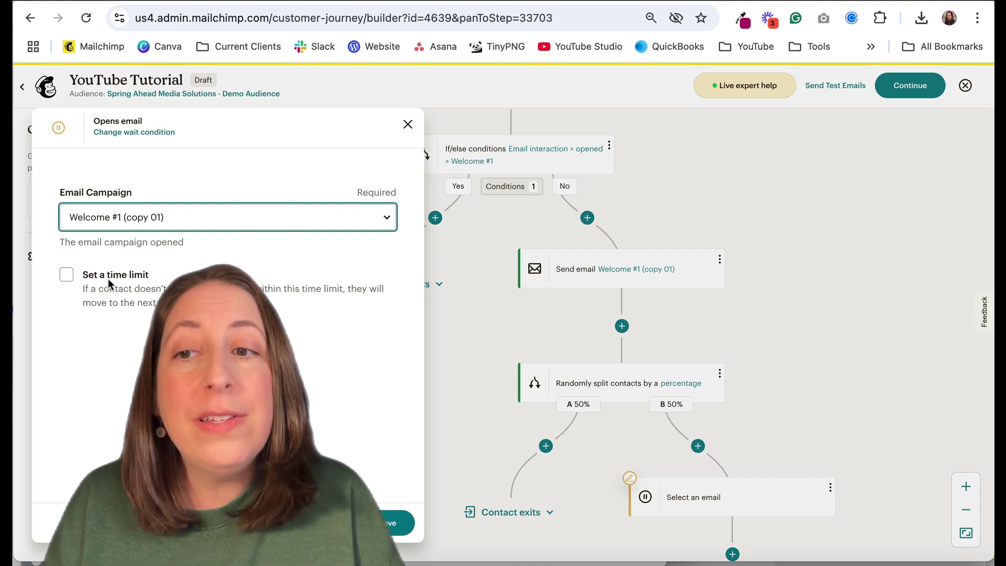
left_click(67, 275)
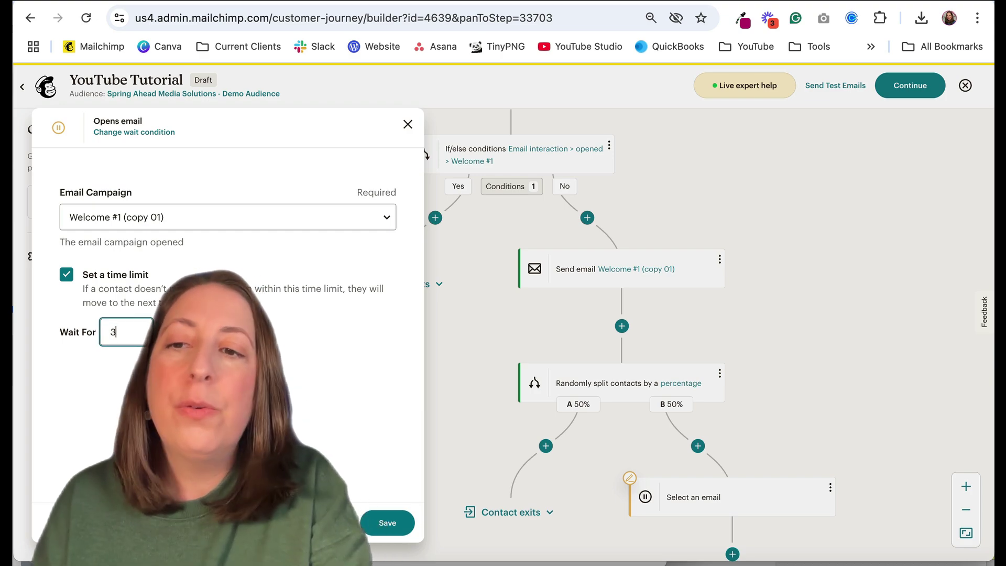
left_click(400, 527)
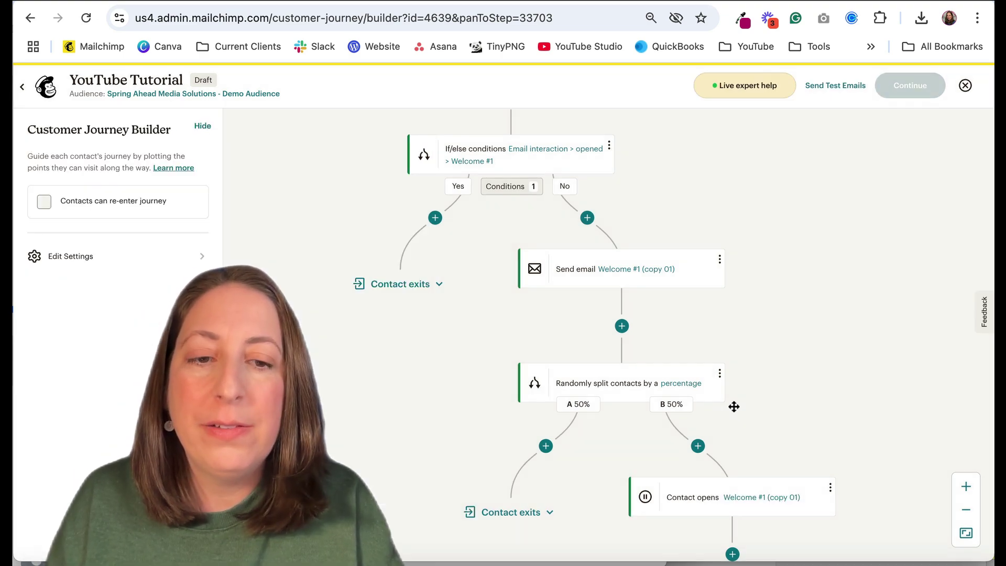
- Start a new step on branch A and scroll the actions list down to Tag/Untag
left_click(539, 300)
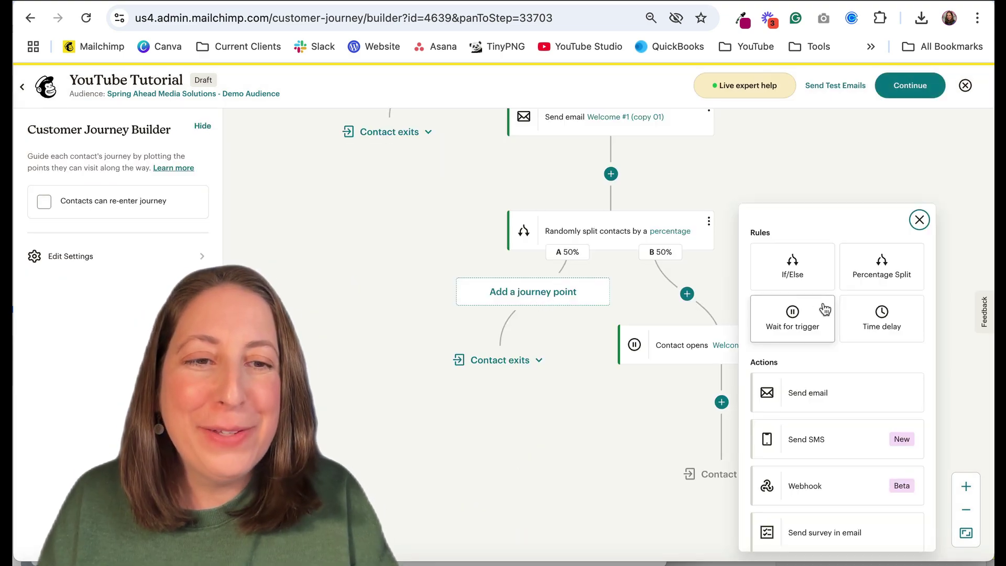
scroll(792, 284, "down", 3)
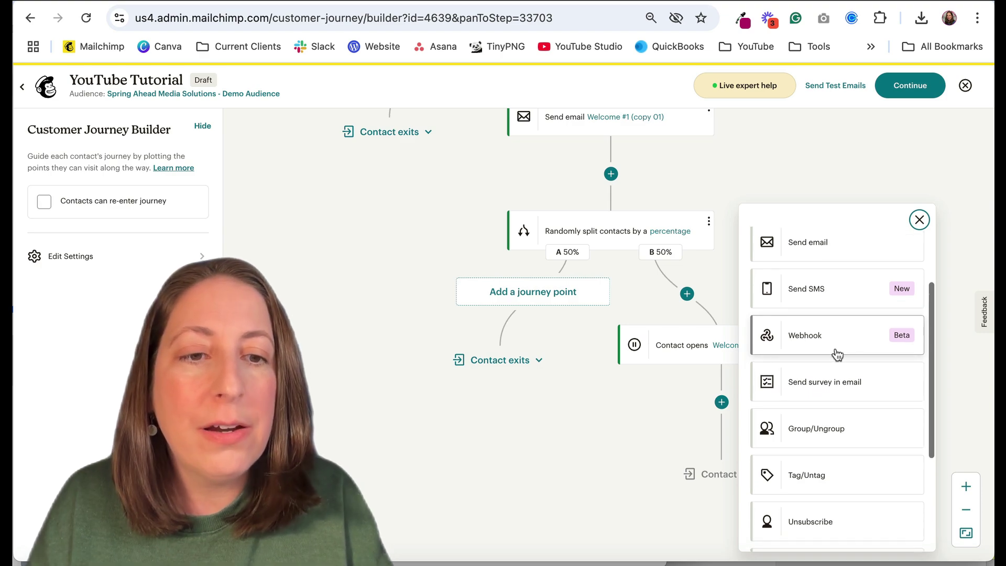
scroll(867, 370, "down", 1)
scroll(865, 372, "down", 3)
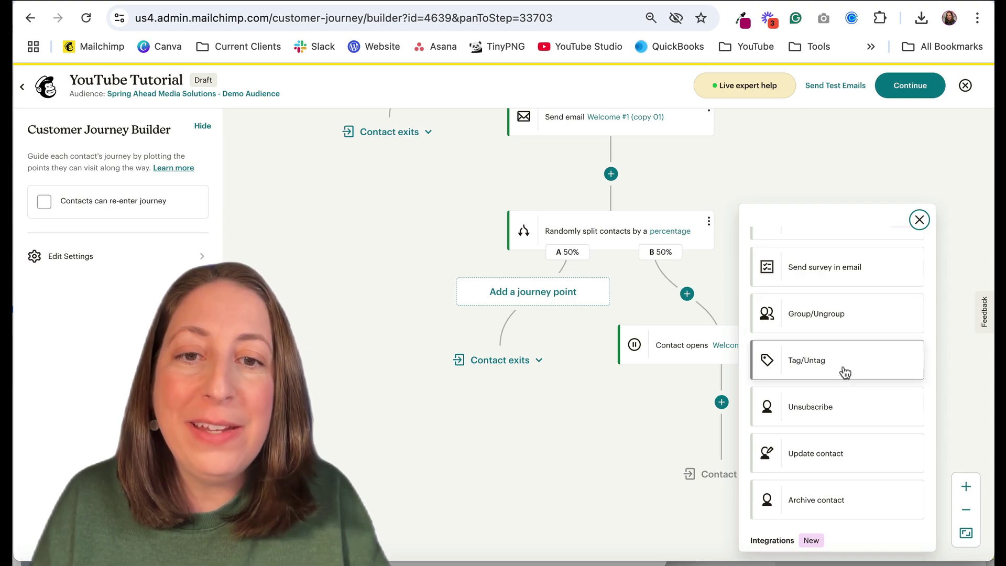
- Put a Tag/Untag step on branch A that adds the Winter tag
left_click_drag(842, 372, 555, 292)
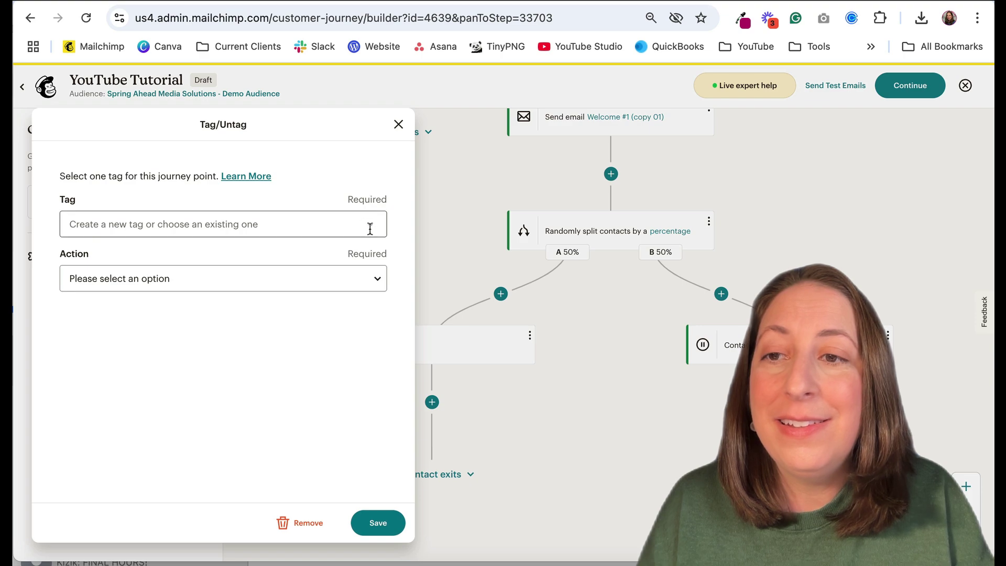
left_click(370, 225)
left_click(304, 290)
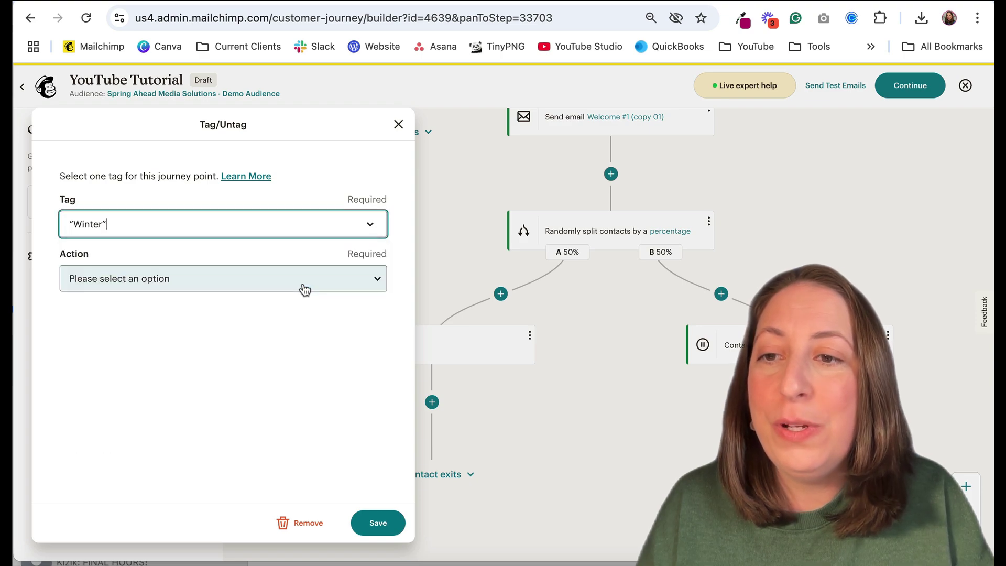
left_click(303, 287)
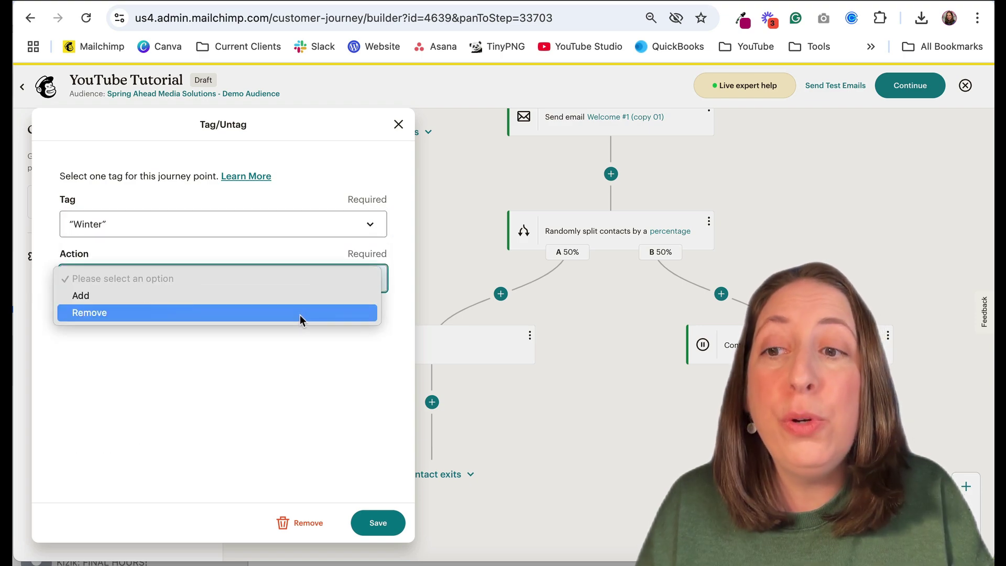
left_click(300, 298)
left_click(377, 522)
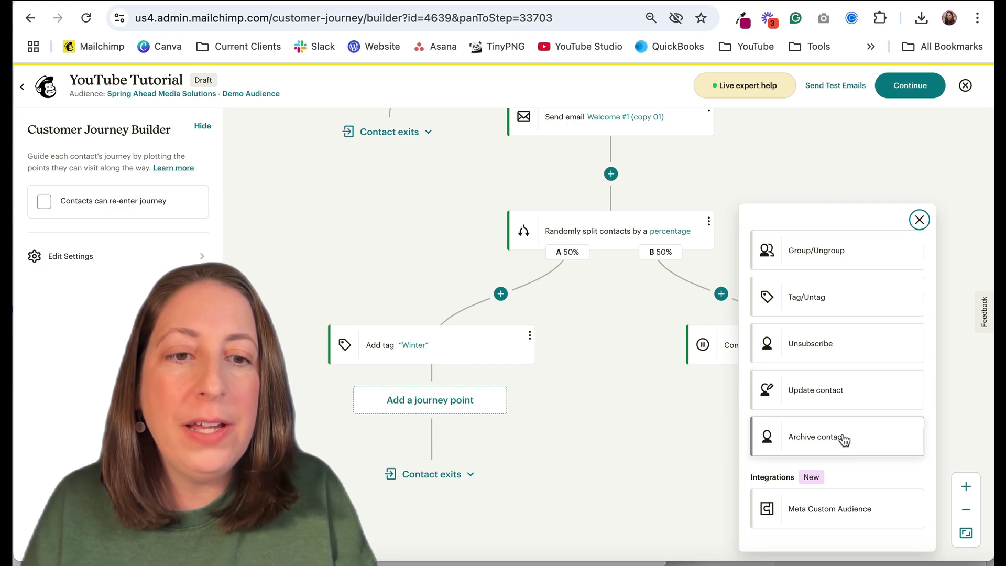
left_click(588, 332)
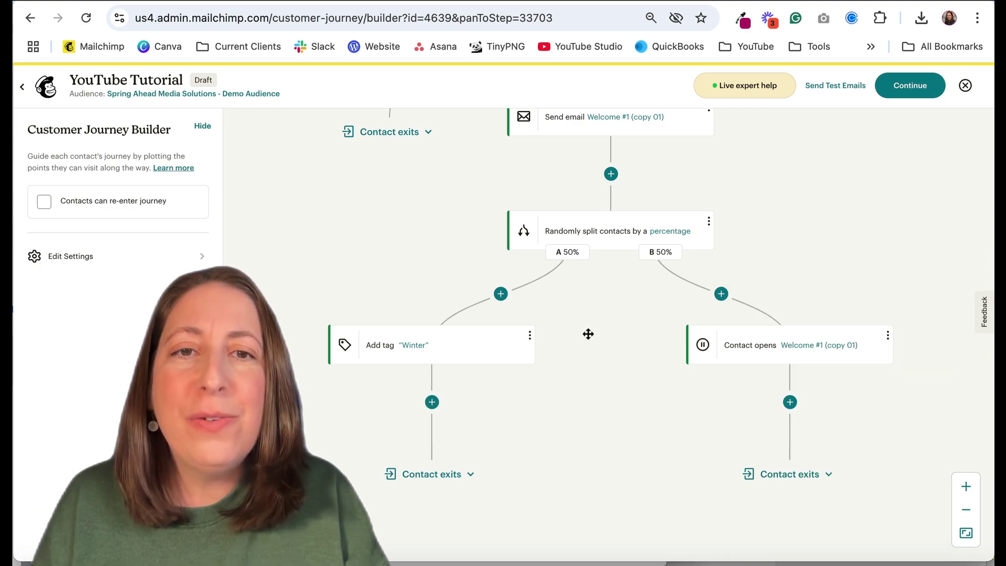
scroll(508, 287, "down", 3)
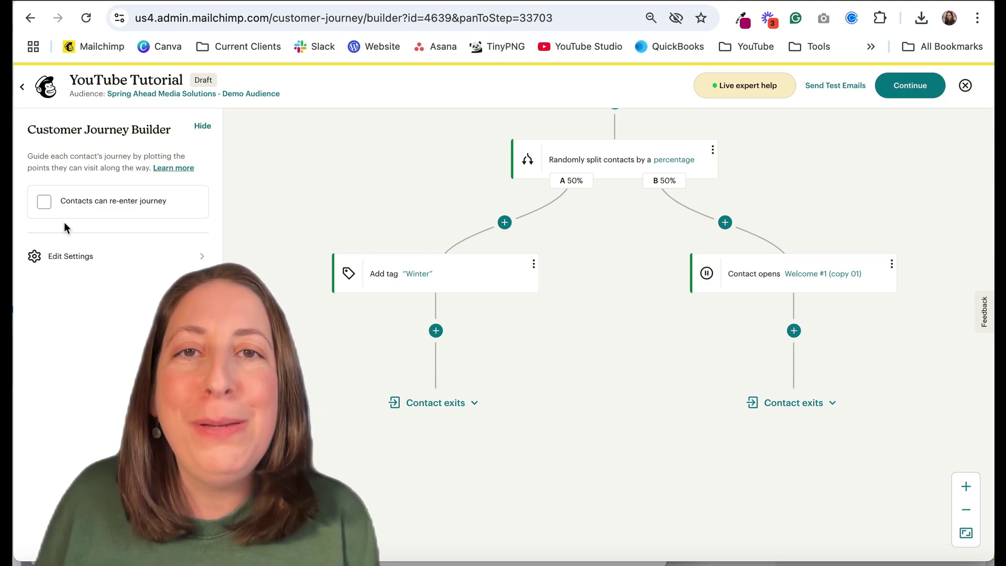
left_click_drag(442, 365, 593, 361)
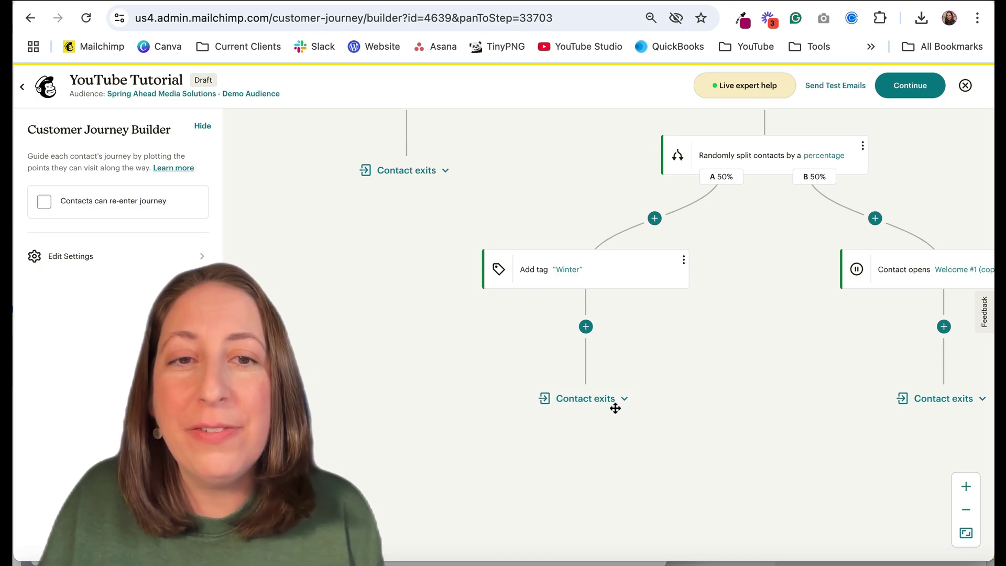
scroll(616, 408, "up", 2)
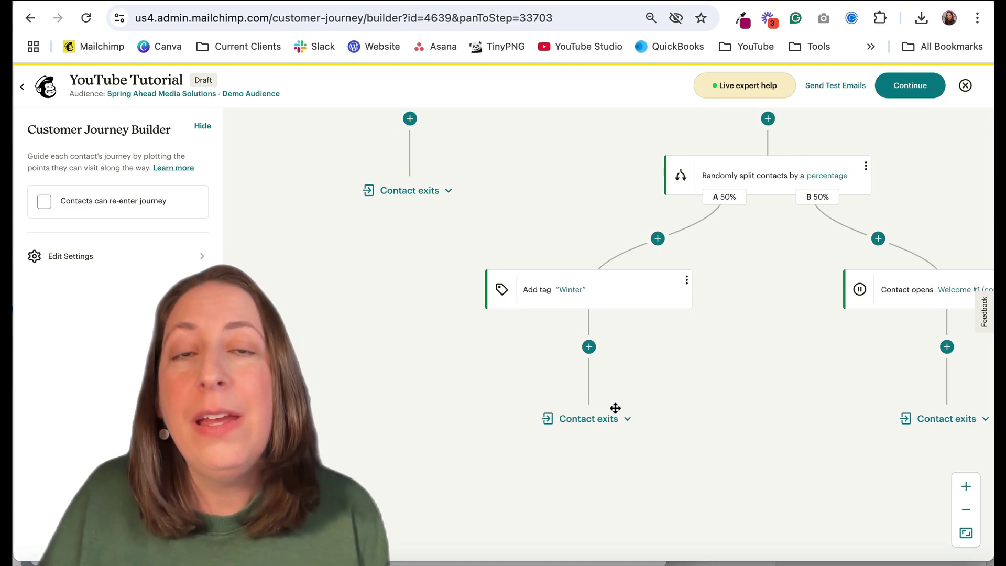
scroll(606, 409, "up", 15)
scroll(827, 299, "left", 4)
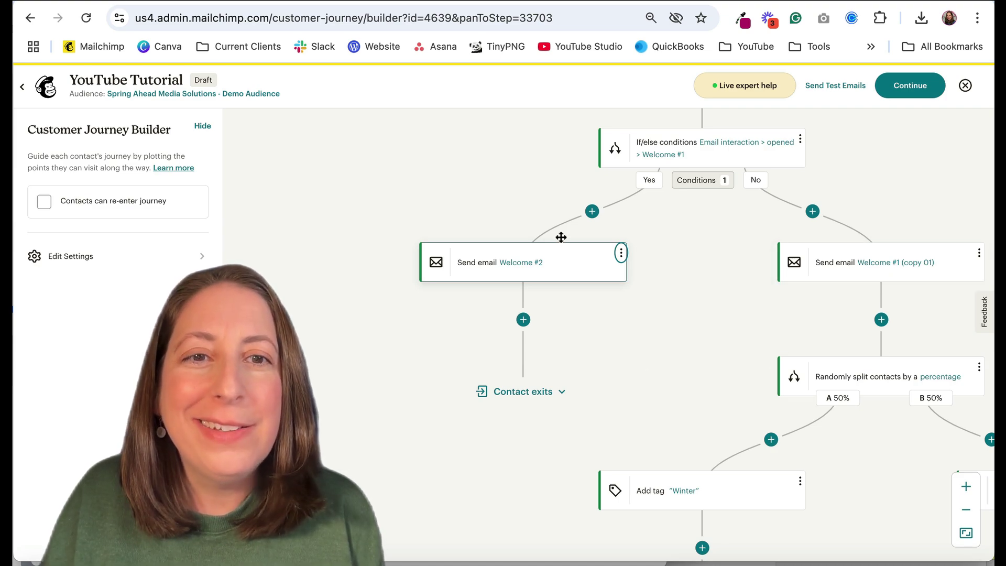
- Set contacts leaving the Winter tag step to move to the Yes branch before Welcome #2
scroll(560, 267, "down", 4)
left_click(723, 431)
left_click(741, 431)
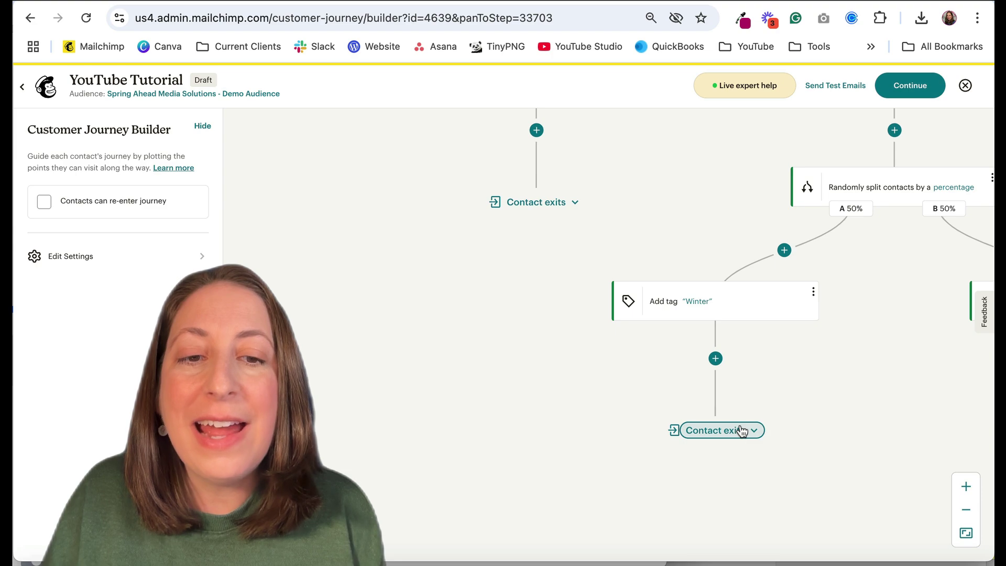
left_click(740, 432)
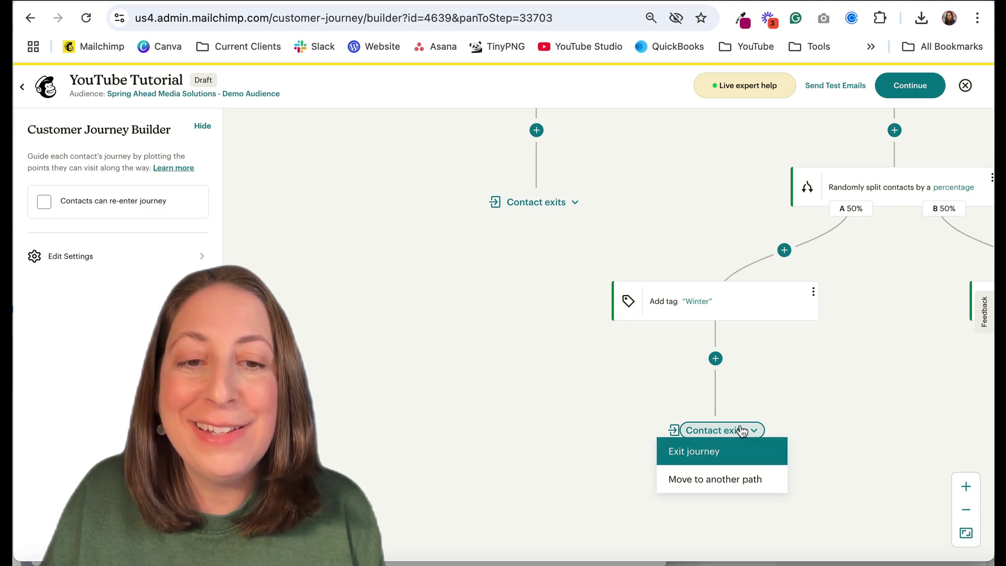
left_click(725, 485)
scroll(506, 362, "up", 6)
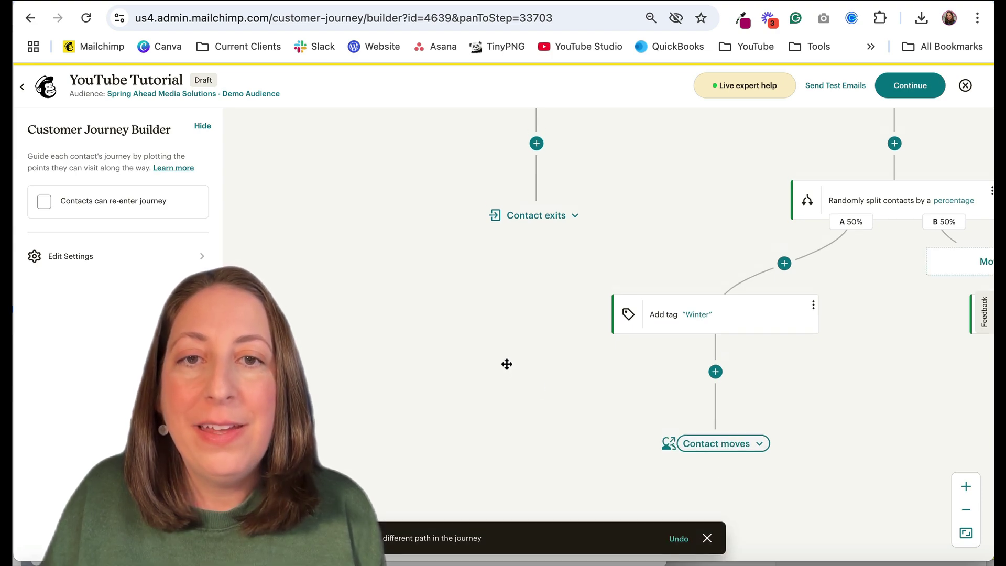
left_click(621, 339)
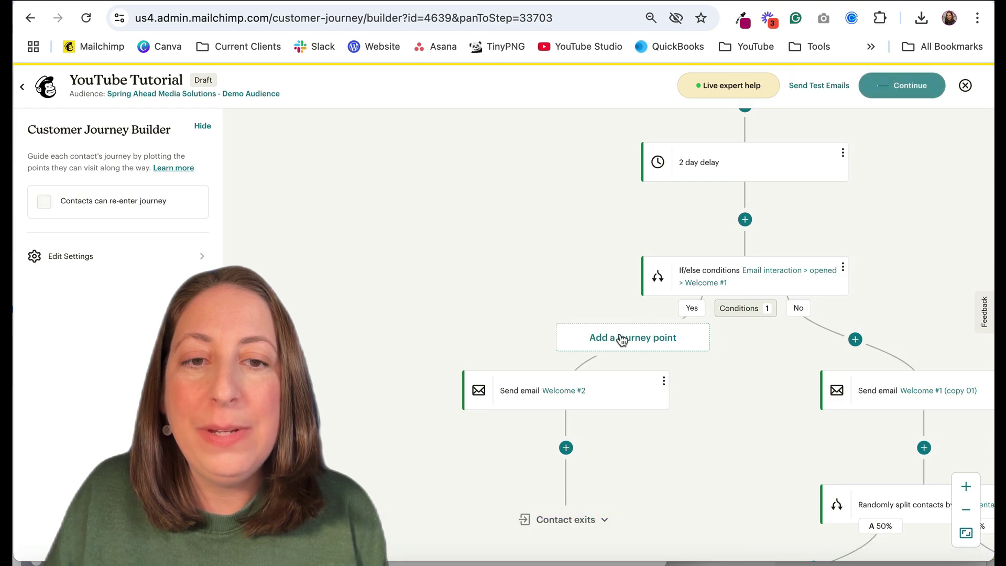
left_click(966, 512)
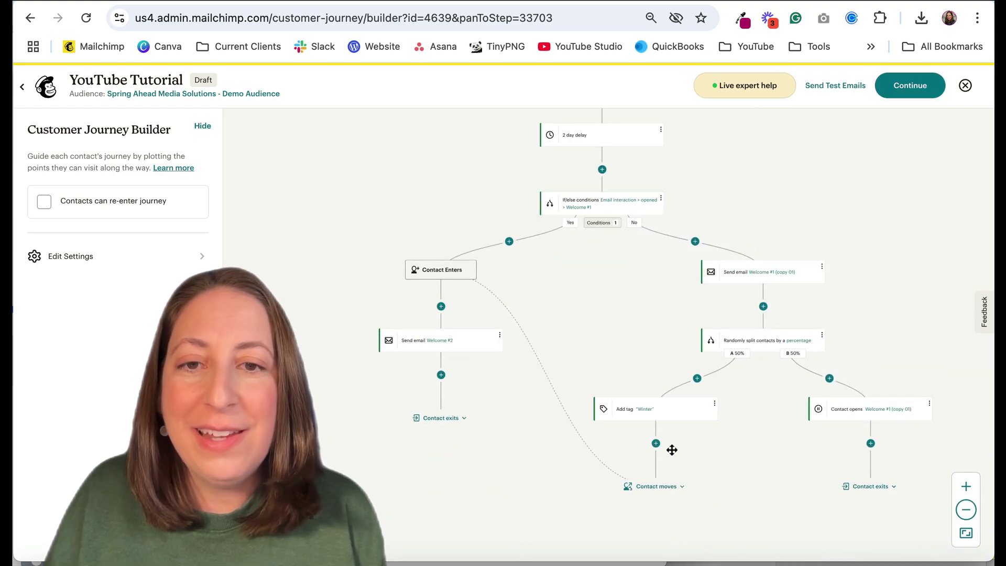
- Review the journey settings and return to the journey builder
left_click(188, 261)
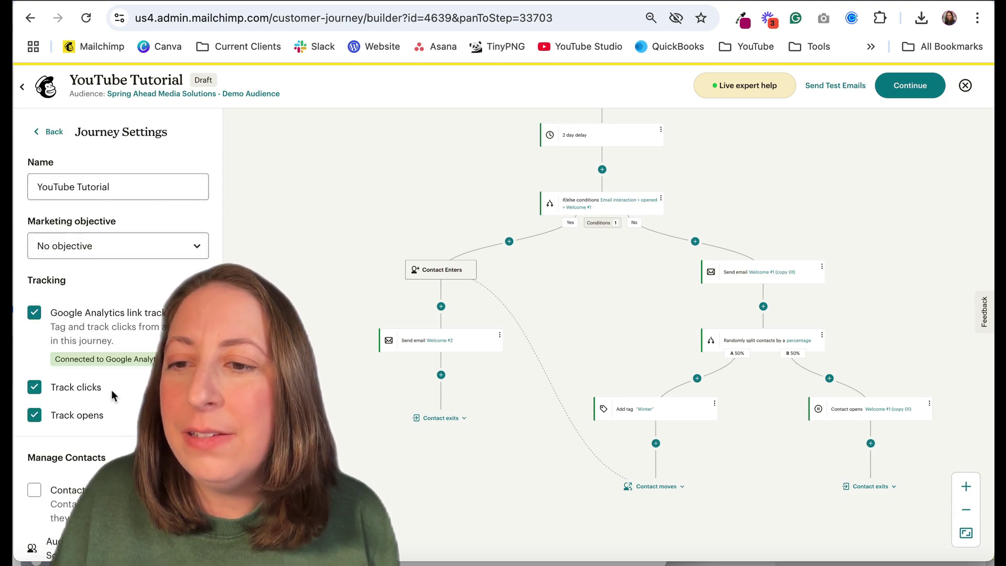
scroll(111, 389, "down", 2)
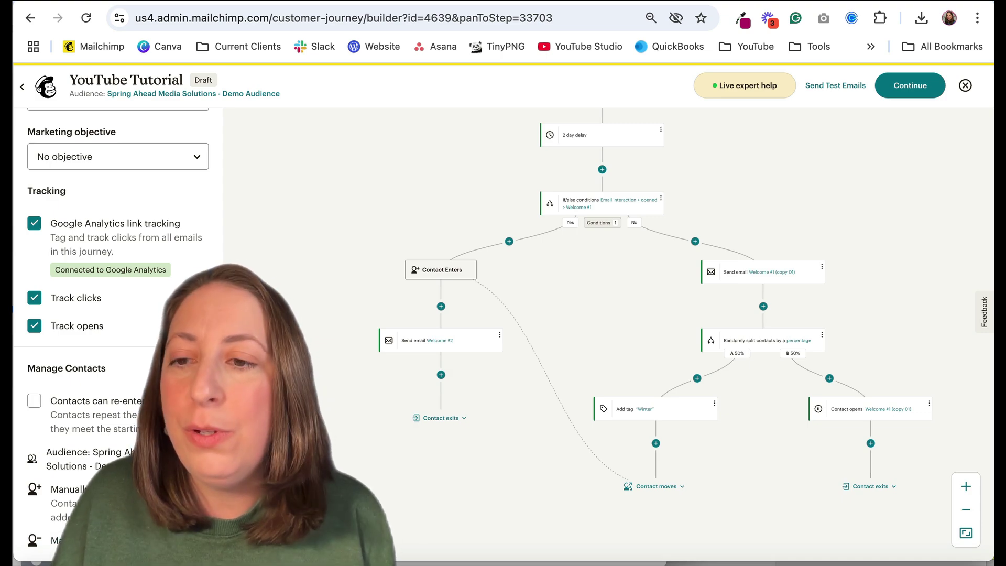
scroll(109, 193, "up", 2)
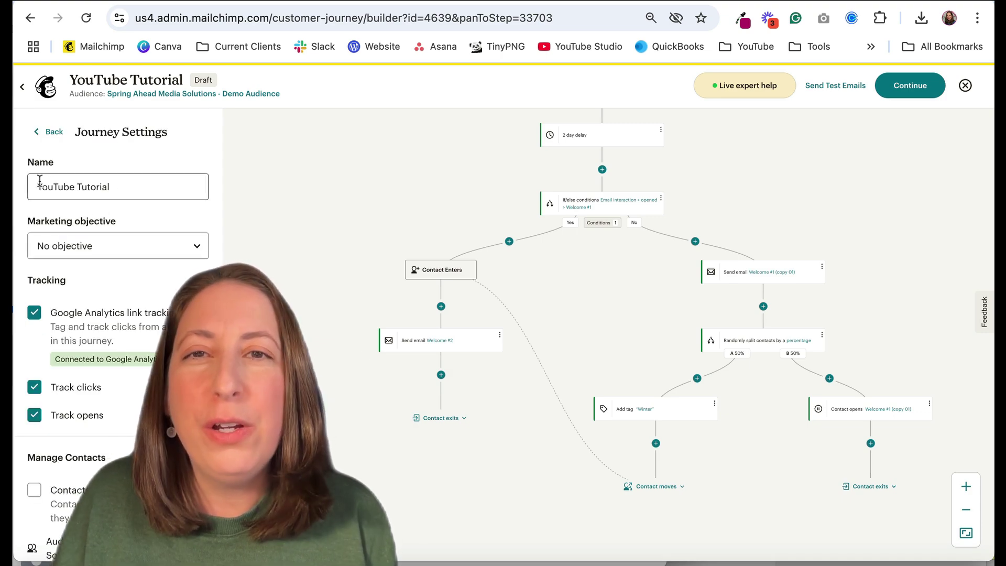
left_click(49, 131)
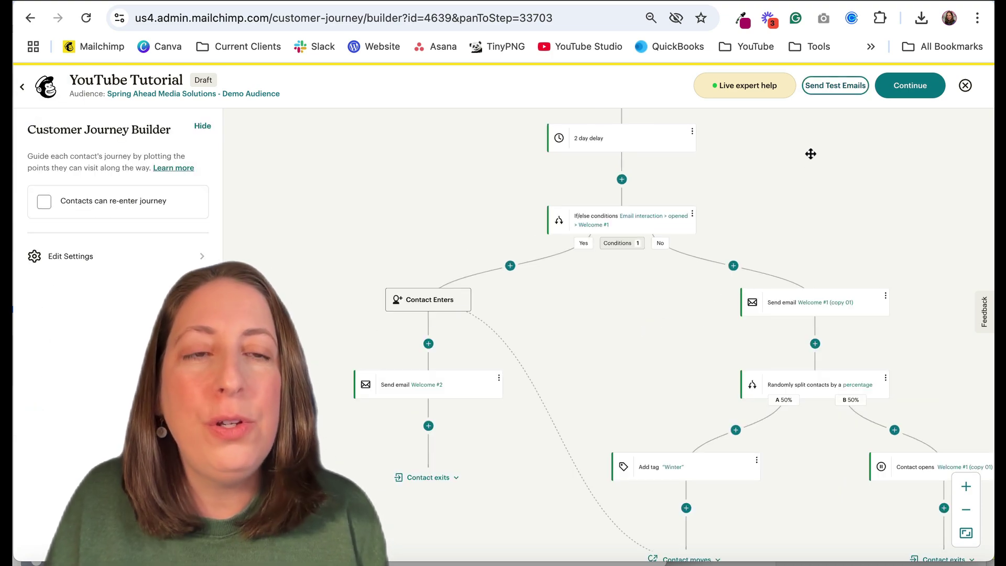
- Deselect Welcome #1 (copy 01) in test emails without sending, then activate the journey
left_click(837, 89)
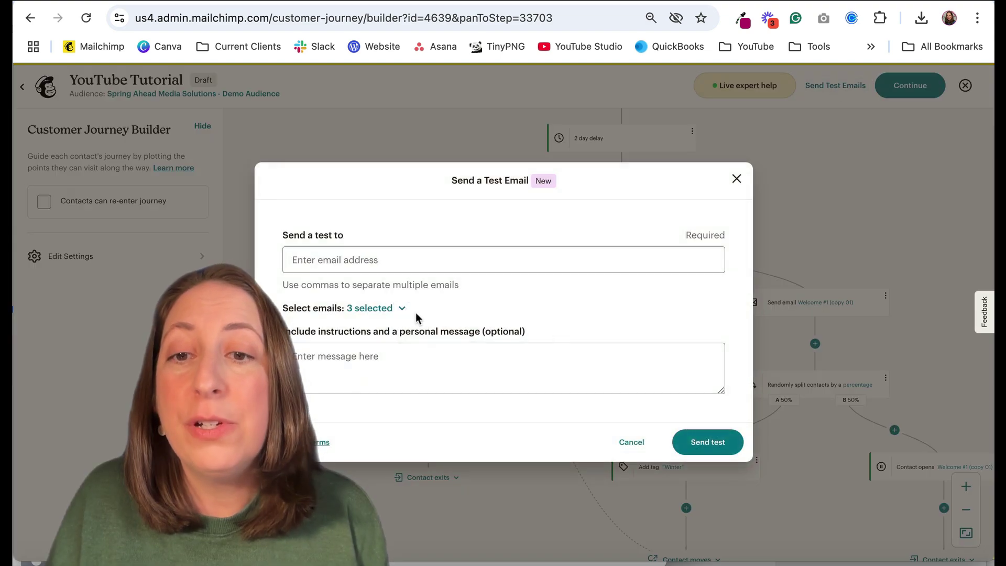
left_click(388, 309)
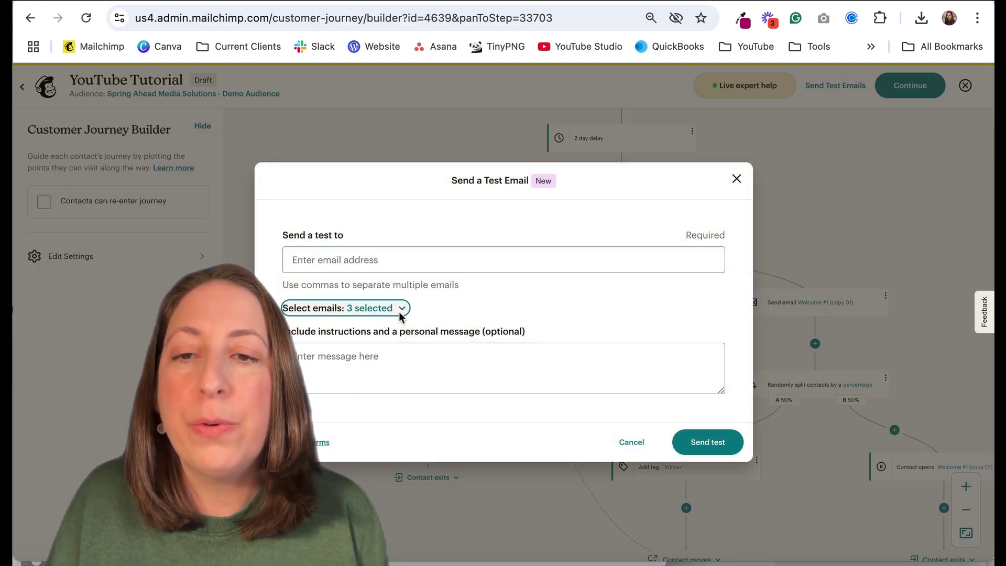
left_click(394, 359)
left_click(514, 288)
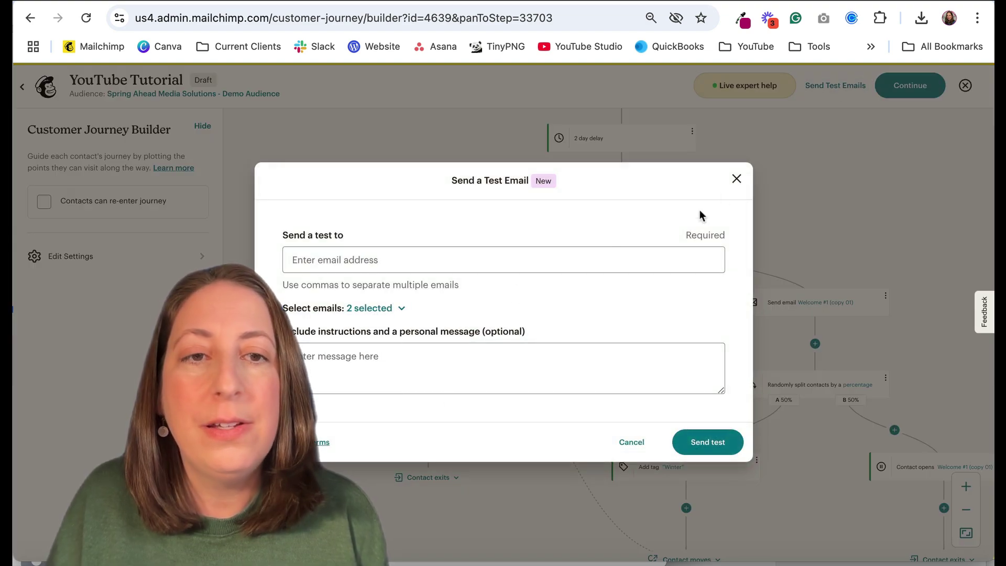
left_click(736, 179)
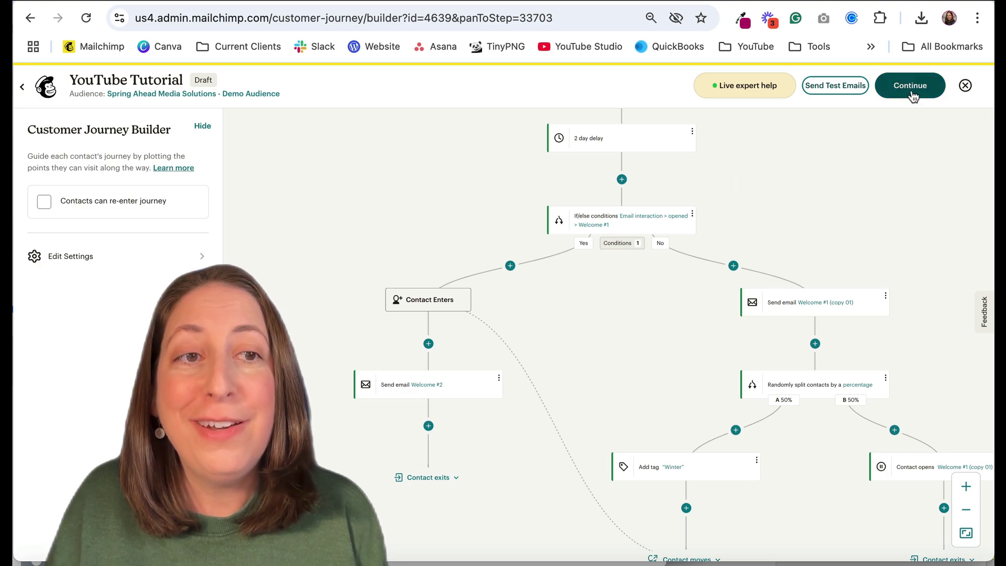
left_click(893, 93)
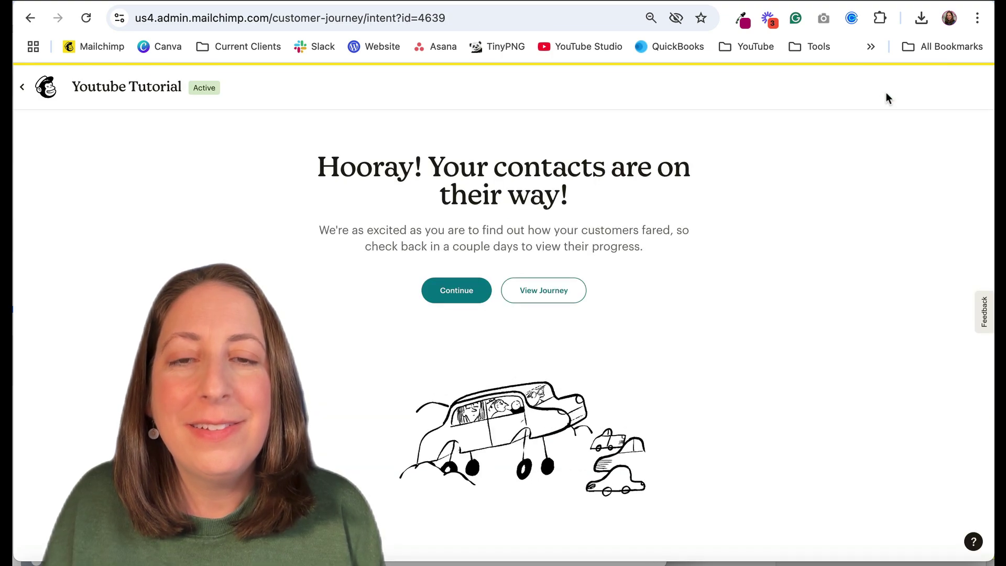
- From All journeys, reopen the active YouTube Tutorial journey's map via View Journey
left_click(456, 291)
left_click(92, 352)
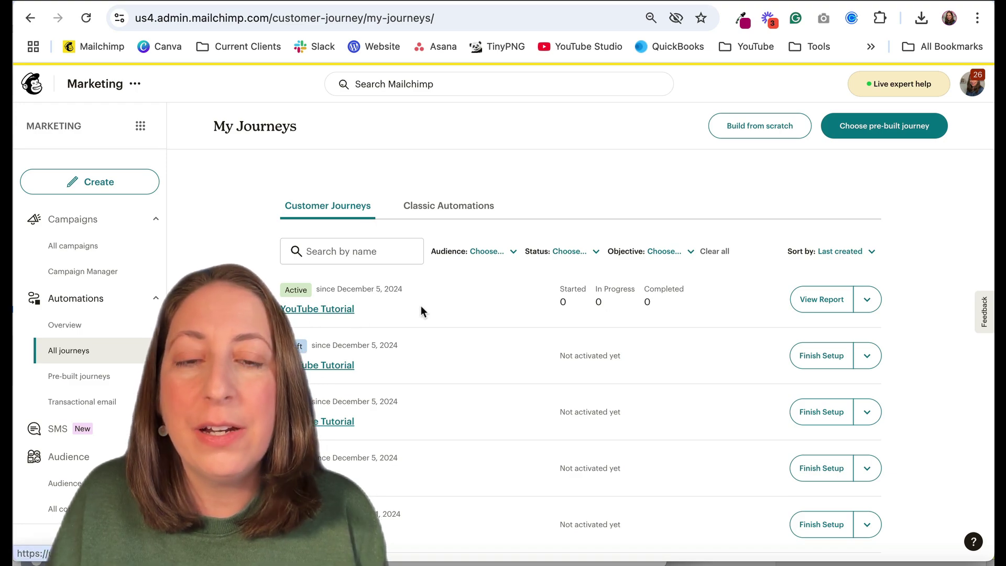
left_click(867, 302)
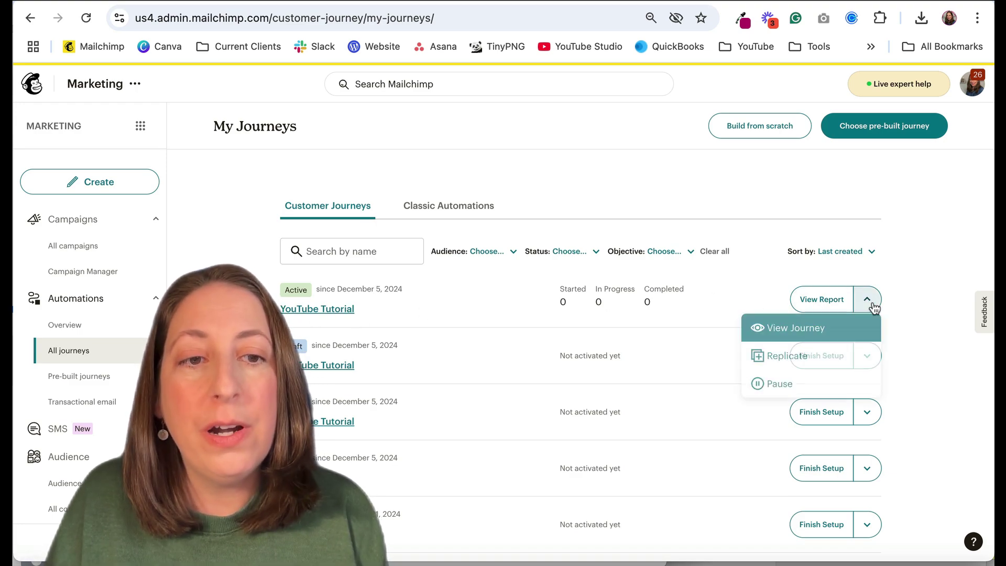
left_click(807, 330)
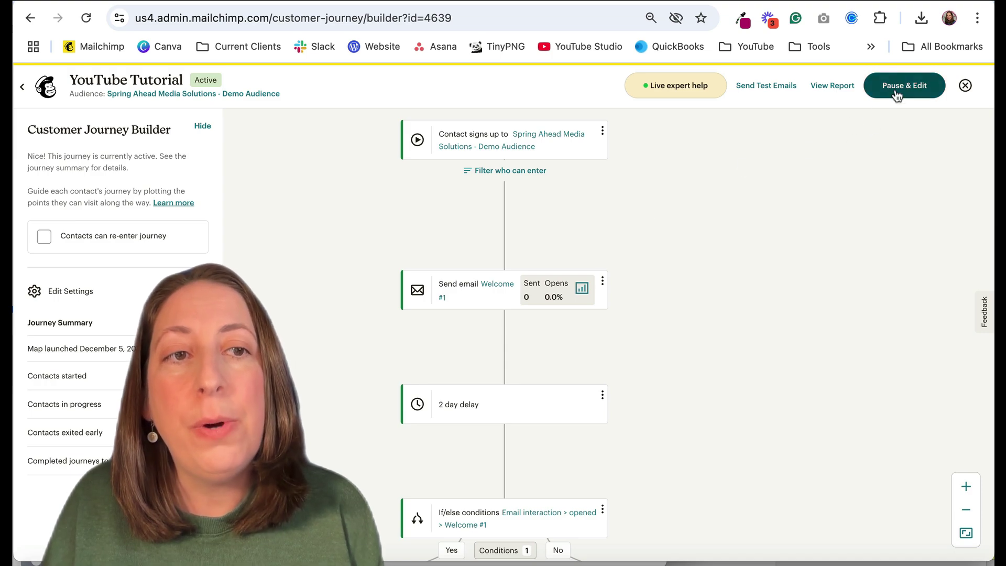
- Pause the YouTube Tutorial journey for editing, confirm the pause, then turn it back on
left_click(896, 89)
left_click(717, 395)
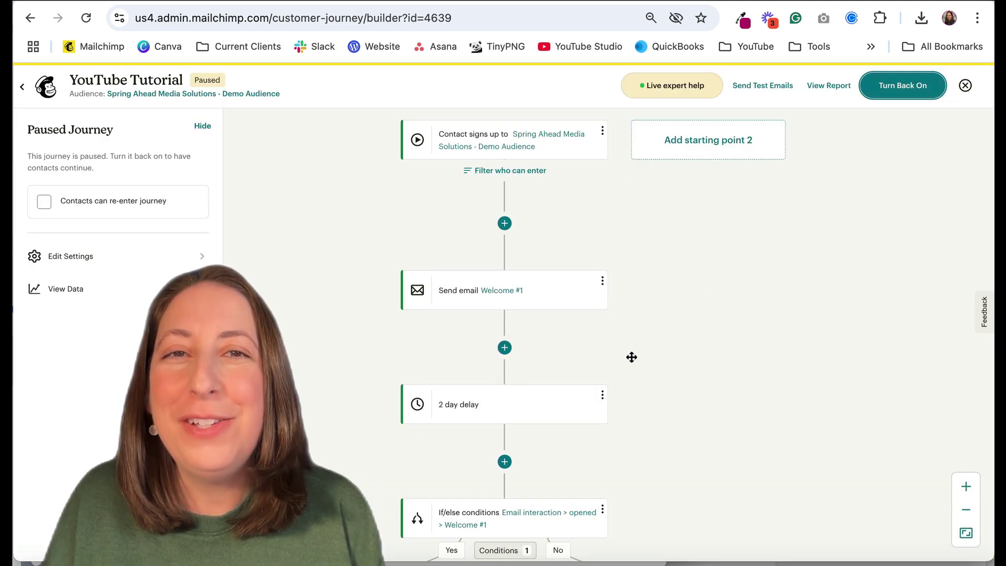
left_click(906, 94)
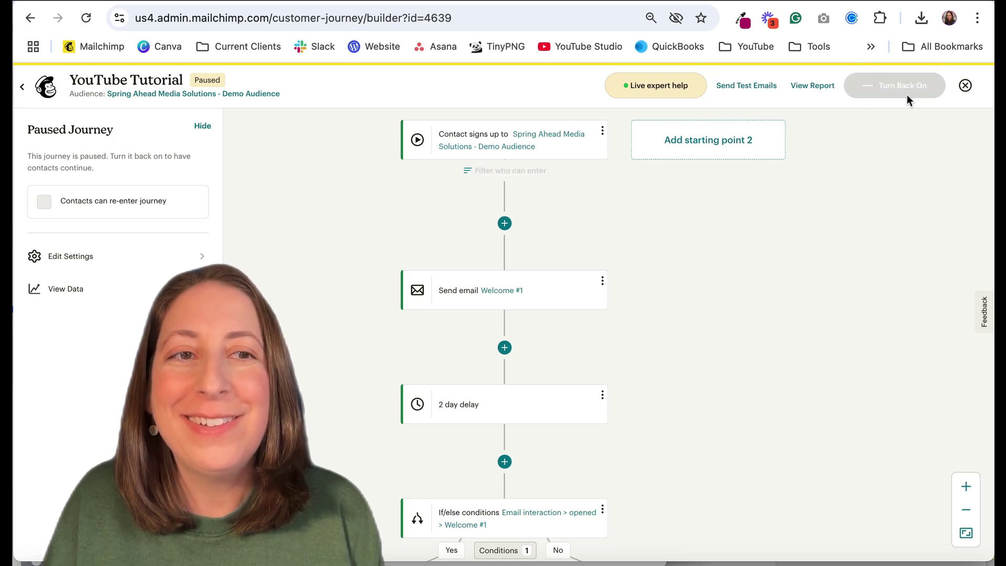